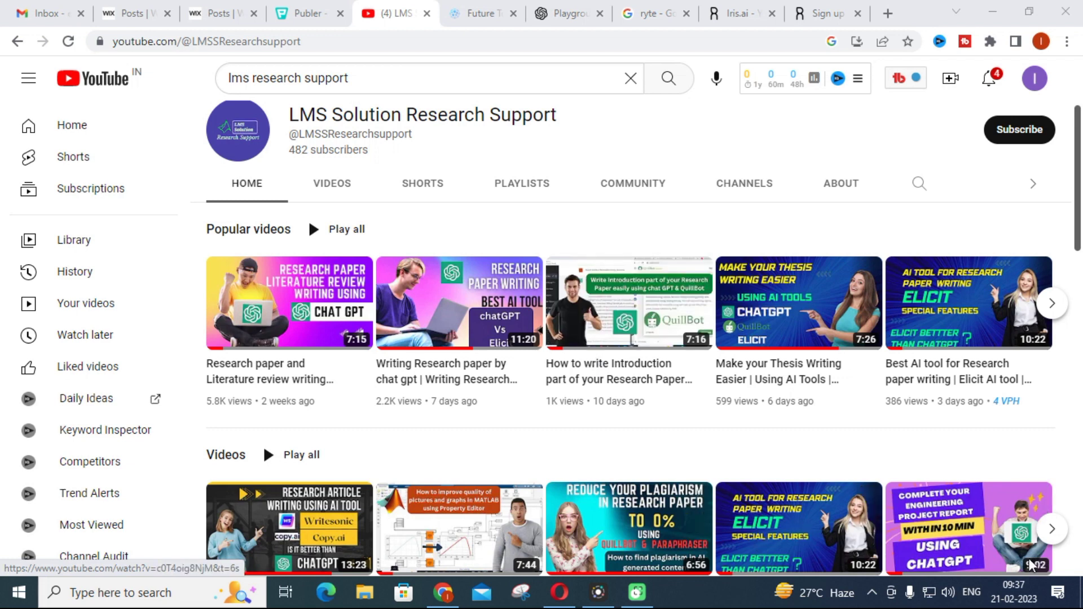
# - Open the Rytr website from the Google results for "ryte" and go to its pricing section
pyautogui.hotkey('ctrl', '8')
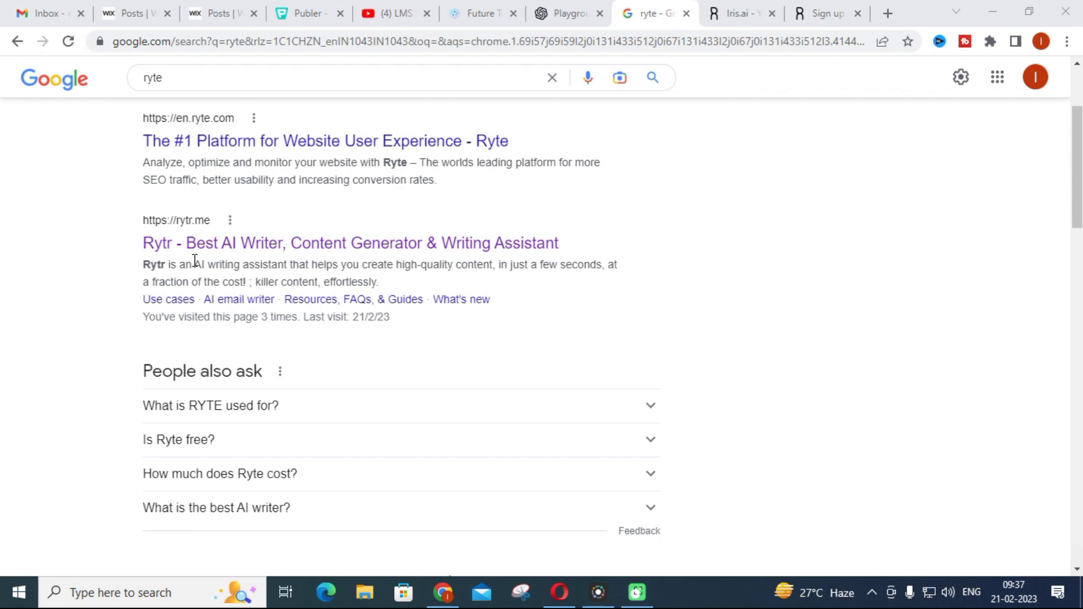
pyautogui.click(249, 250)
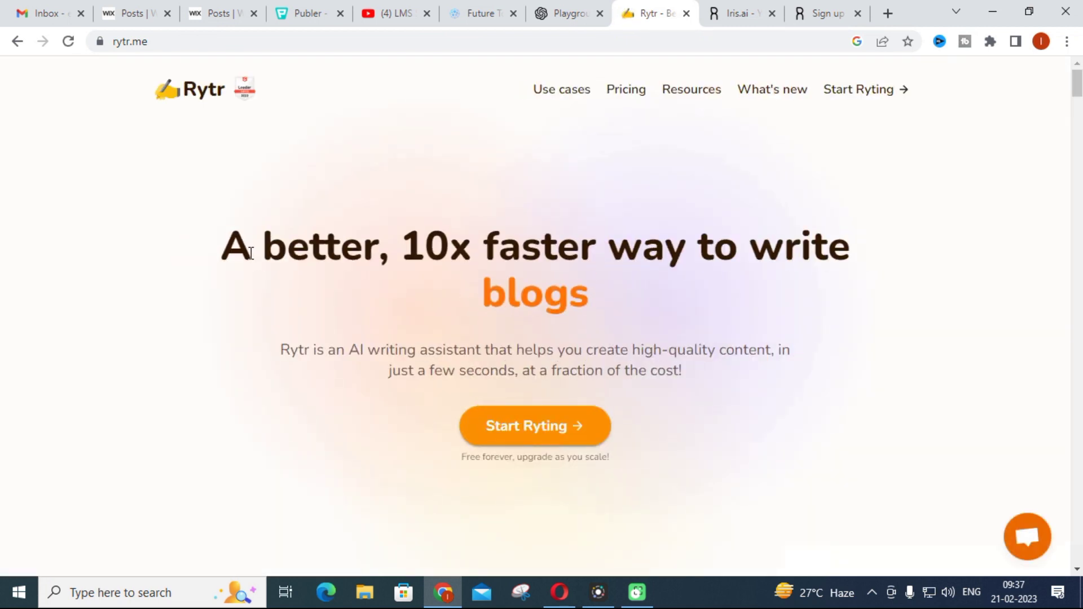
pyautogui.click(616, 93)
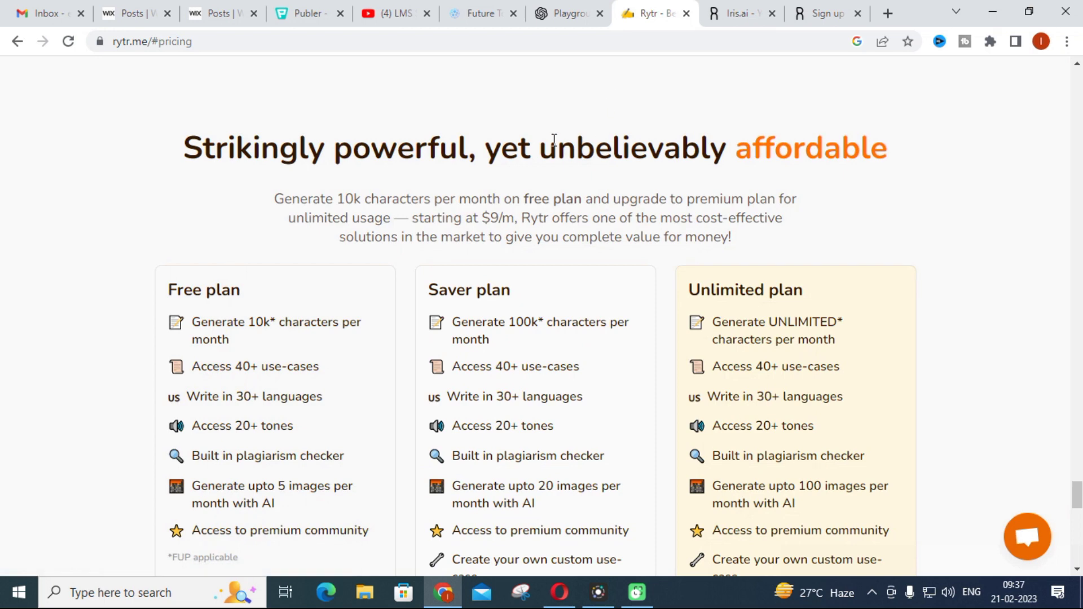
# - Compare the features and prices of Rytr's Free, Saver and Unlimited plans
pyautogui.scroll(-2, 542, 136)
pyautogui.scroll(1, 523, 135)
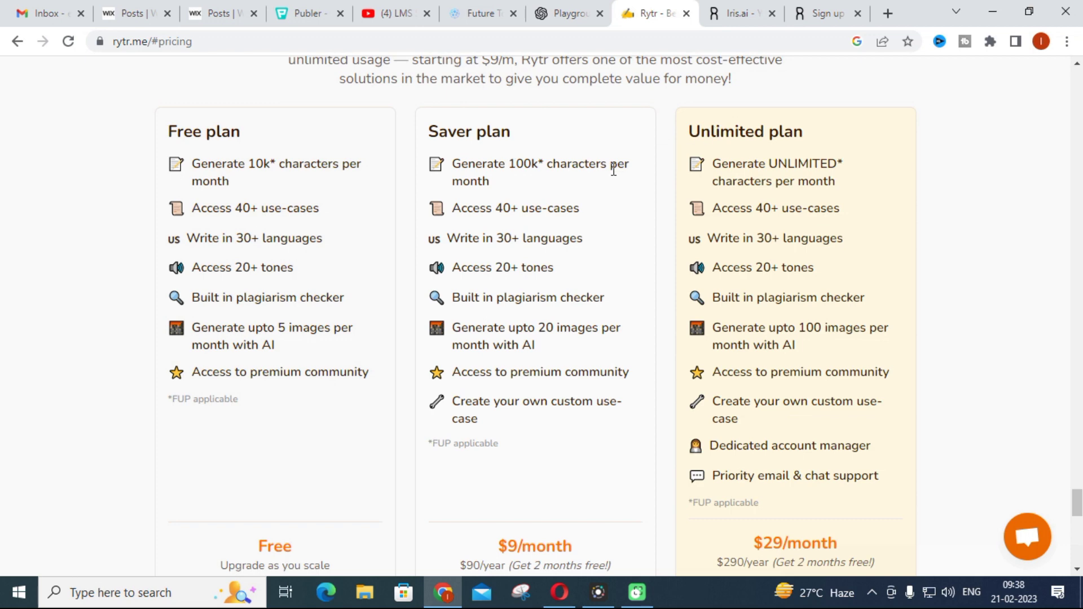
pyautogui.scroll(-1, 525, 161)
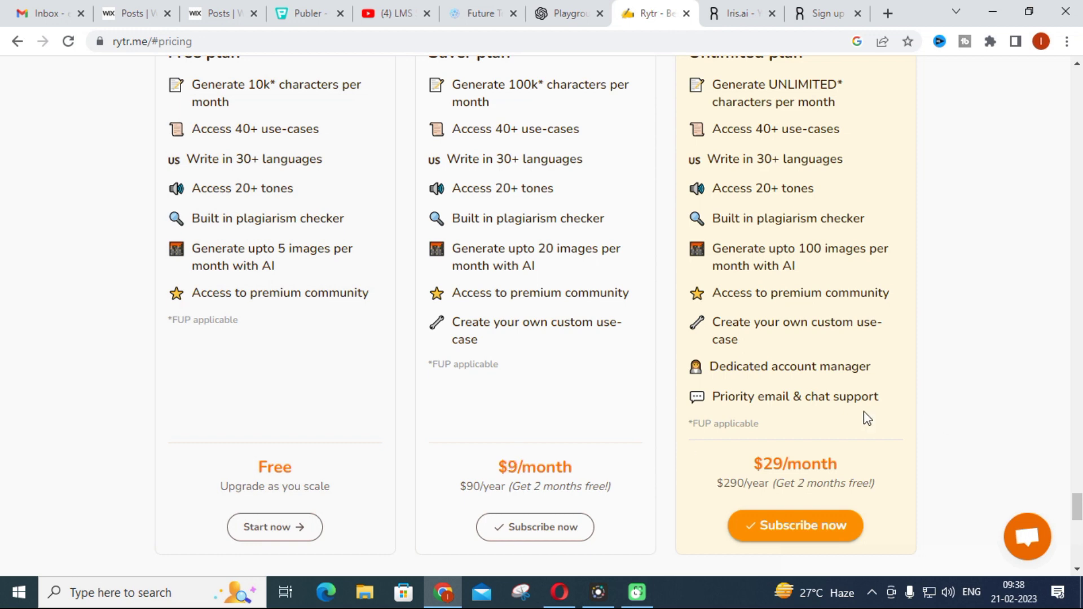
pyautogui.scroll(2, 831, 416)
pyautogui.scroll(-3, 802, 406)
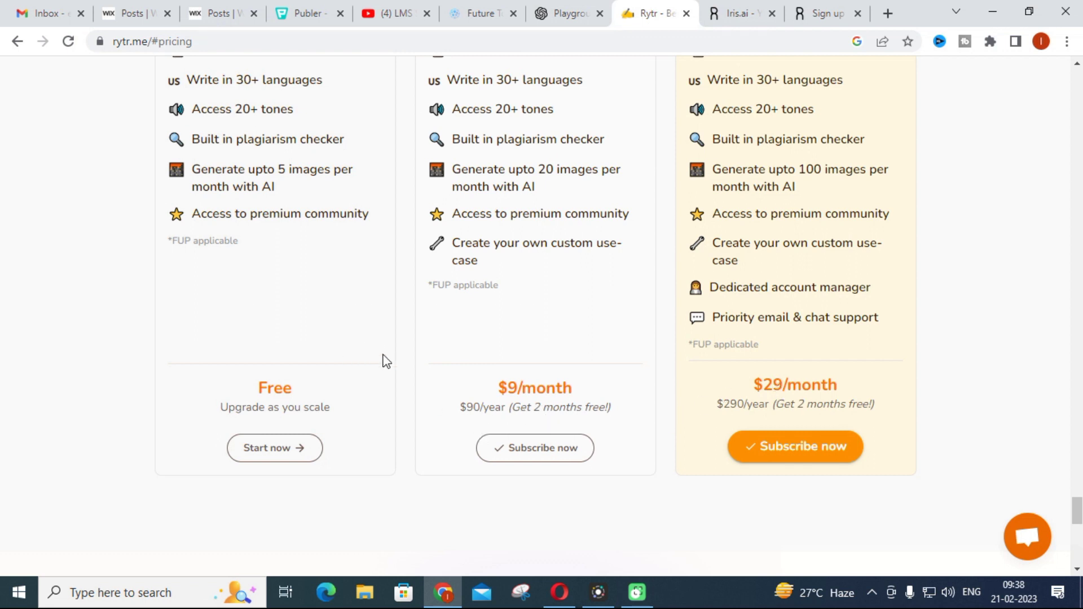
pyautogui.scroll(5, 390, 361)
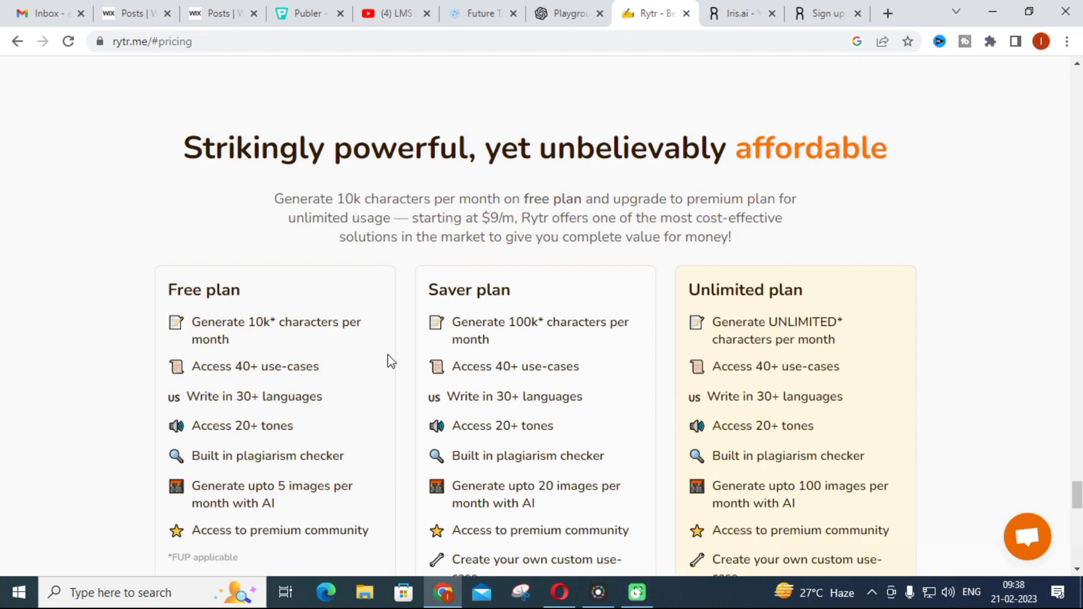
pyautogui.scroll(-5, 388, 354)
pyautogui.scroll(3, 309, 333)
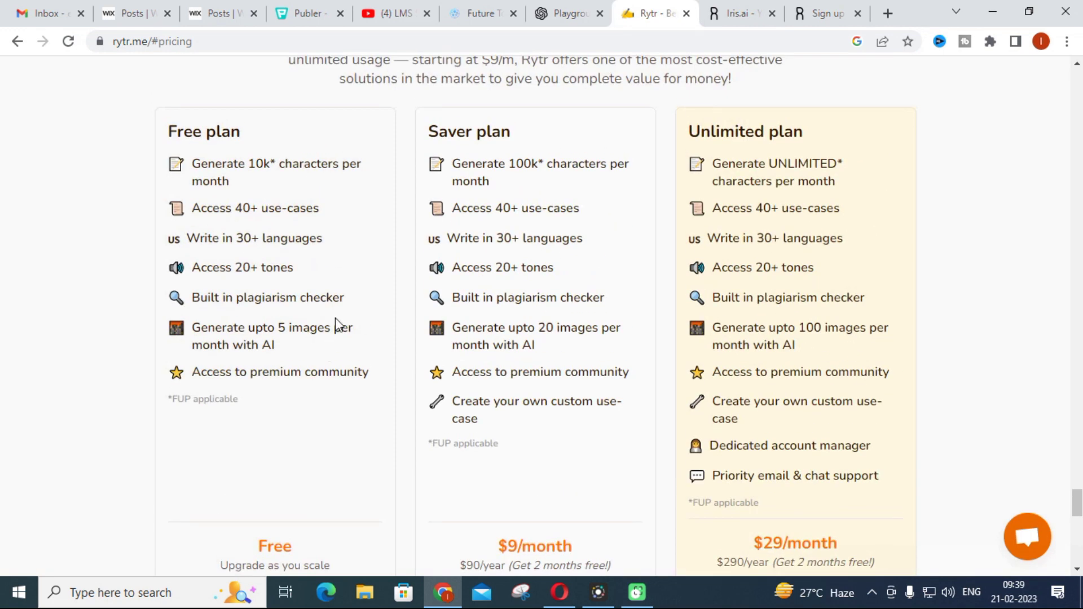
# - Return to the Rytr home page, start the writing workspace and expand its use case choices
pyautogui.hotkey('alt', 'Left')
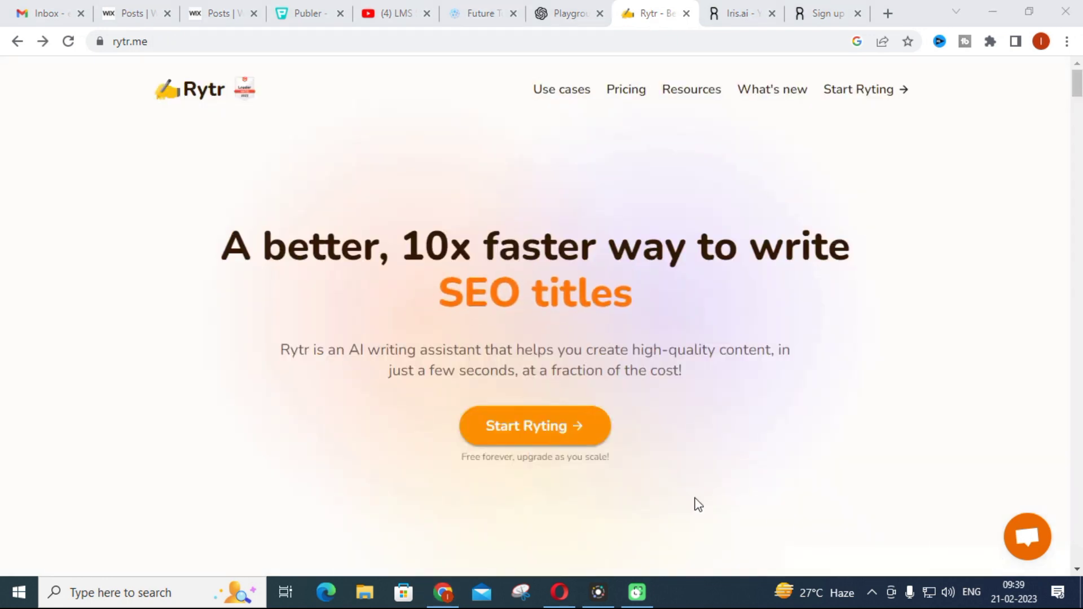
pyautogui.click(524, 427)
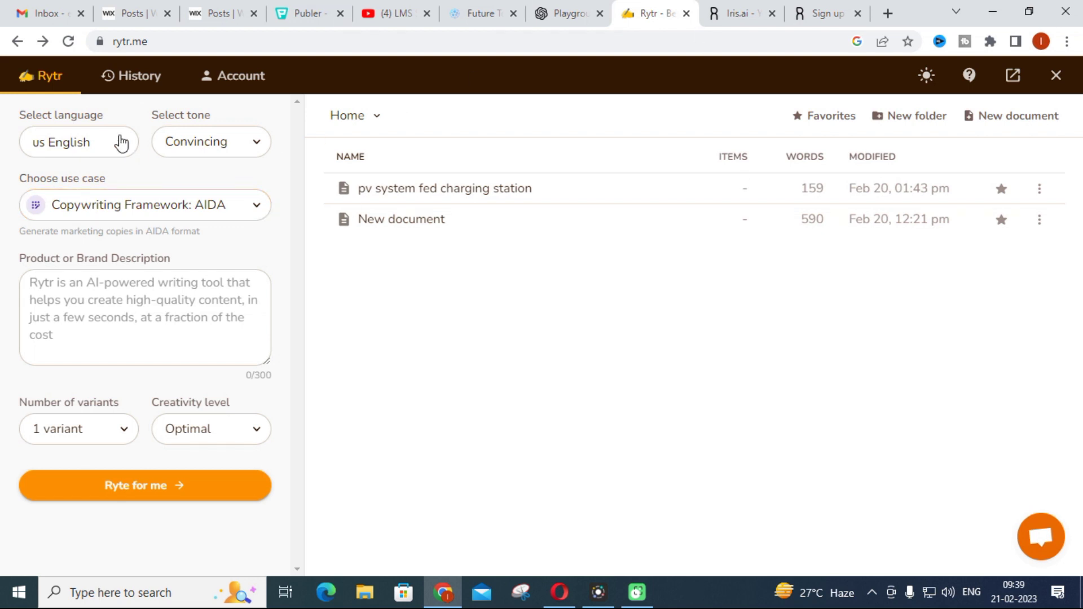
pyautogui.click(250, 209)
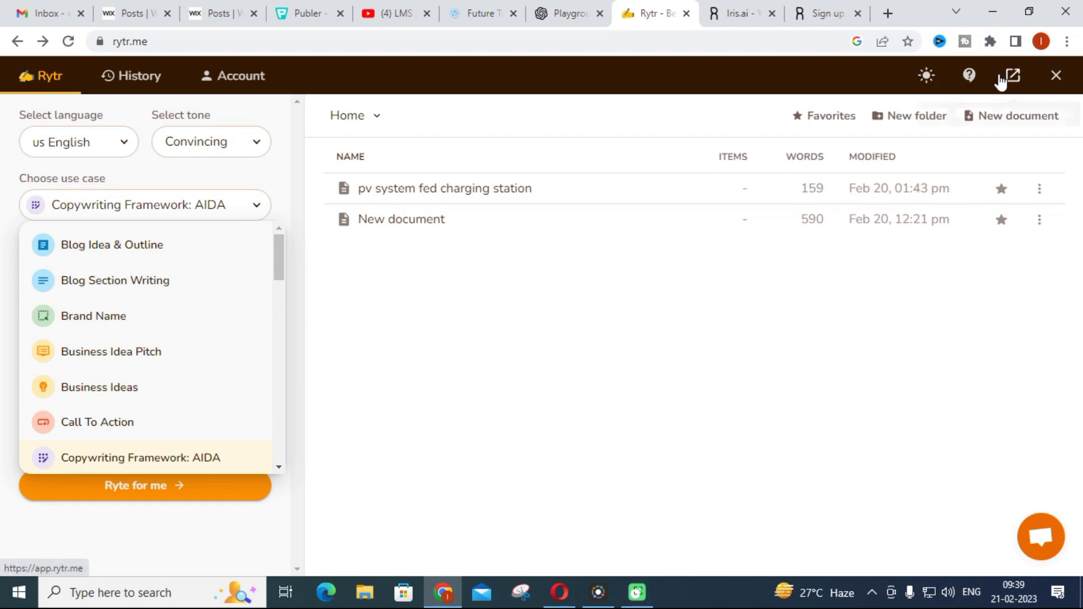
pyautogui.click(163, 194)
pyautogui.click(155, 206)
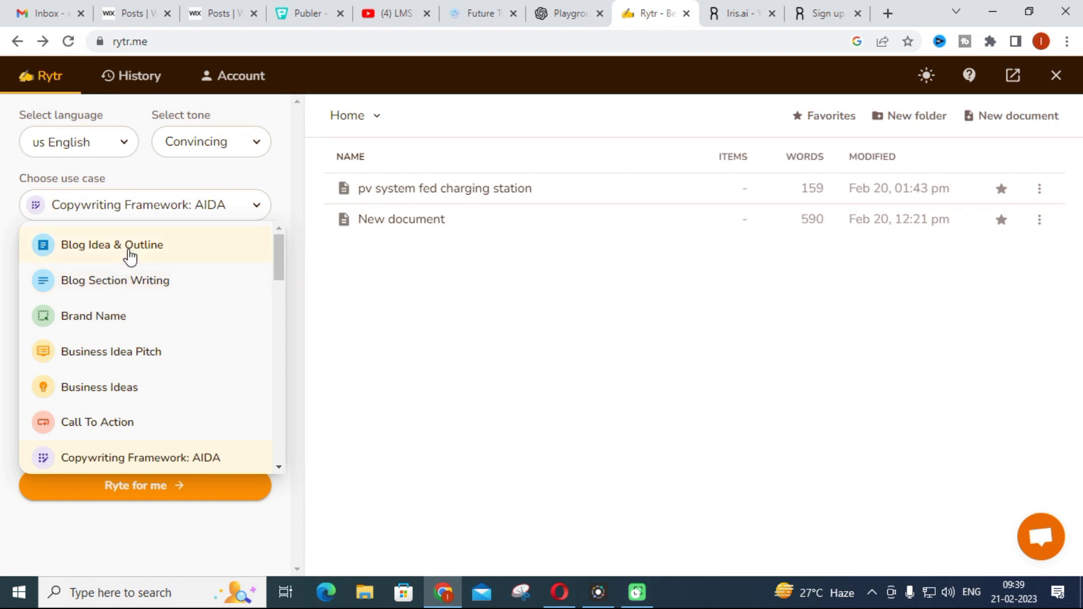
# - Look through all available writing use cases, from Blog Idea & Outline down to Create Your Own Use-case
pyautogui.scroll(-2, 121, 295)
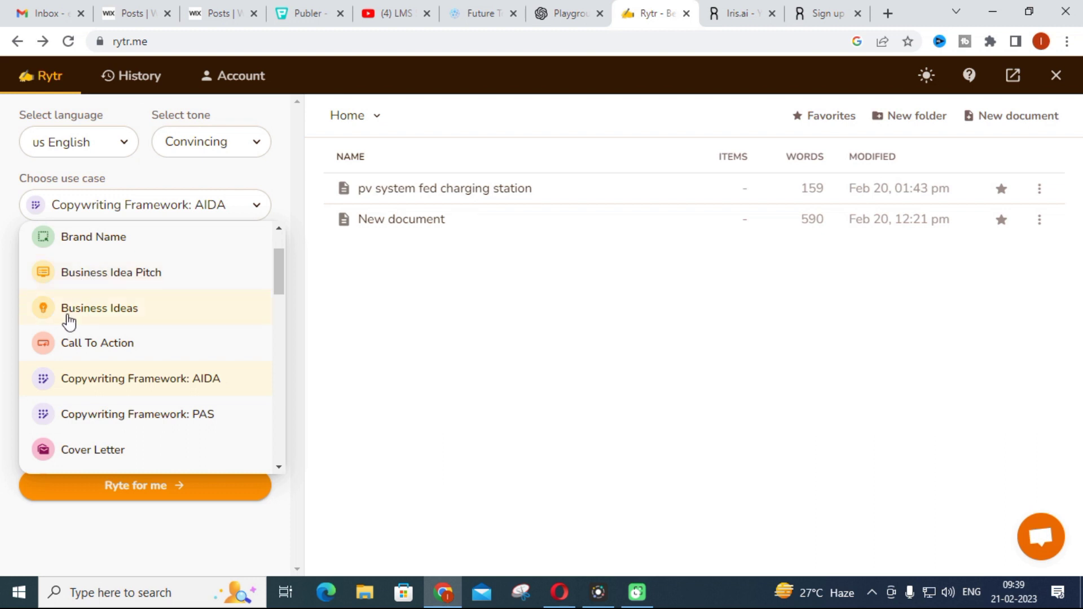
pyautogui.scroll(-2, 69, 319)
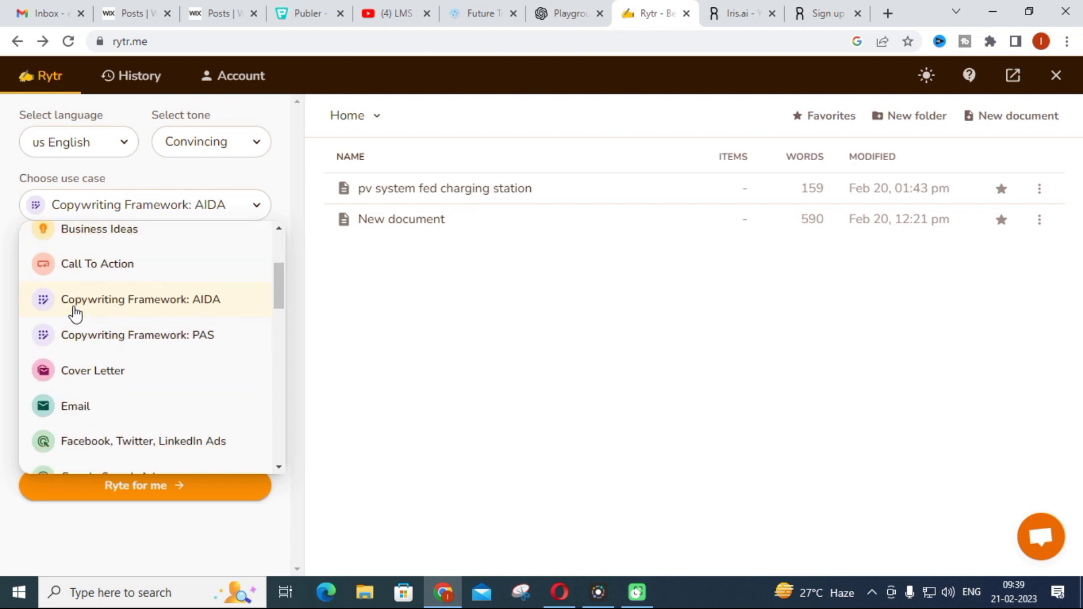
pyautogui.scroll(-3, 75, 314)
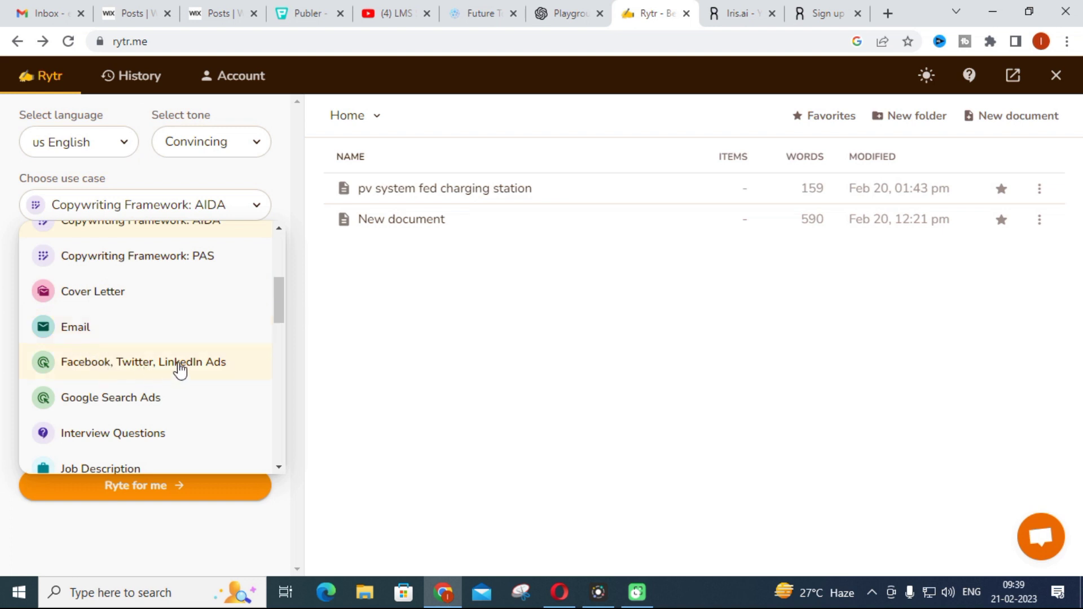
pyautogui.scroll(-4, 180, 367)
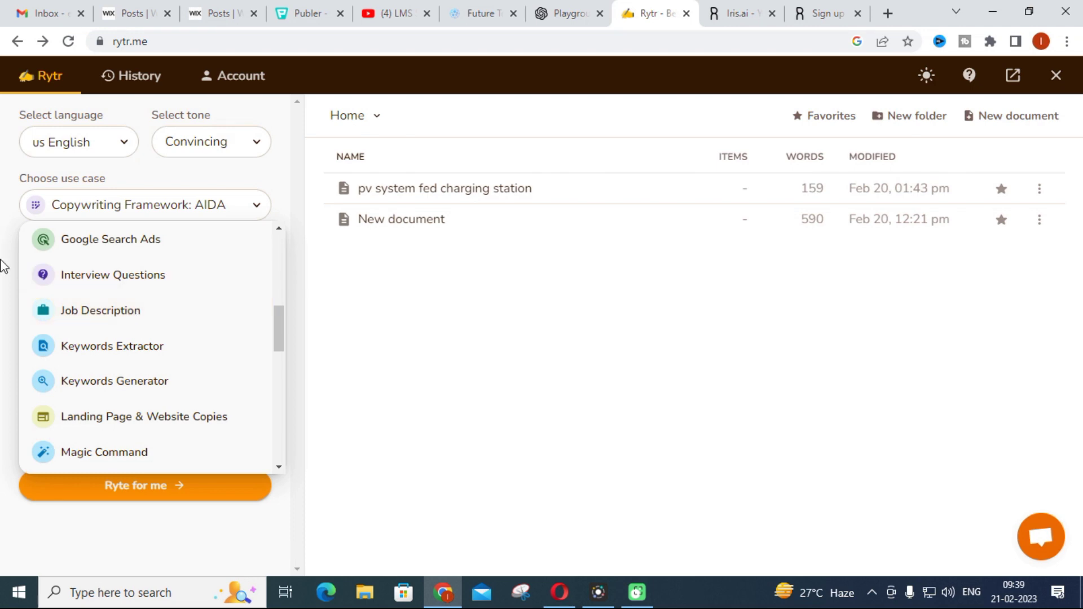
pyautogui.scroll(-2, 158, 369)
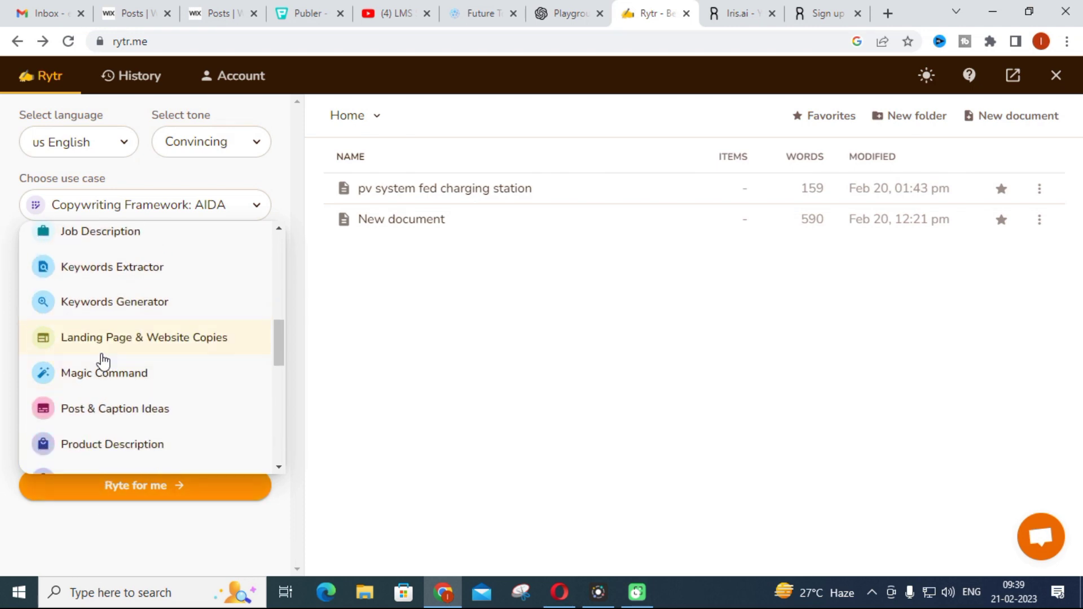
pyautogui.scroll(-2, 101, 361)
pyautogui.scroll(-2, 124, 299)
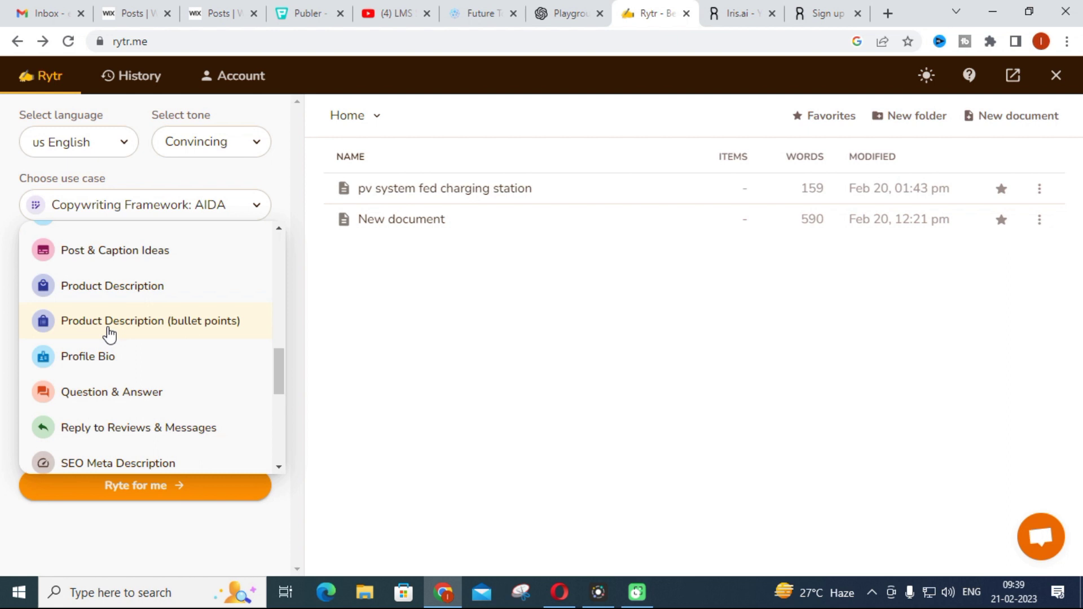
pyautogui.scroll(-2, 109, 333)
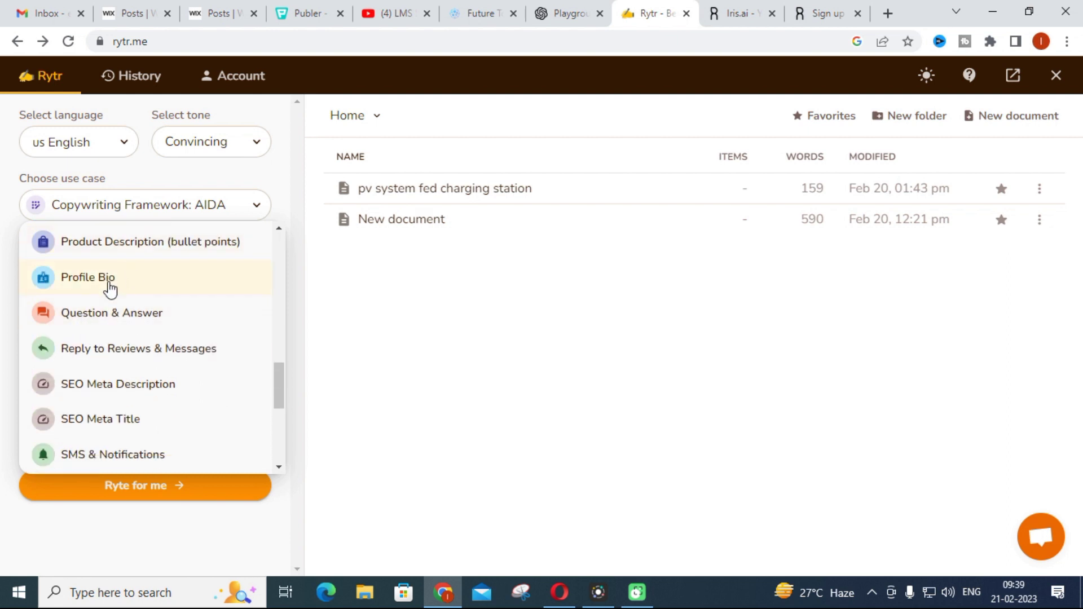
pyautogui.scroll(-2, 107, 293)
pyautogui.scroll(-2, 107, 294)
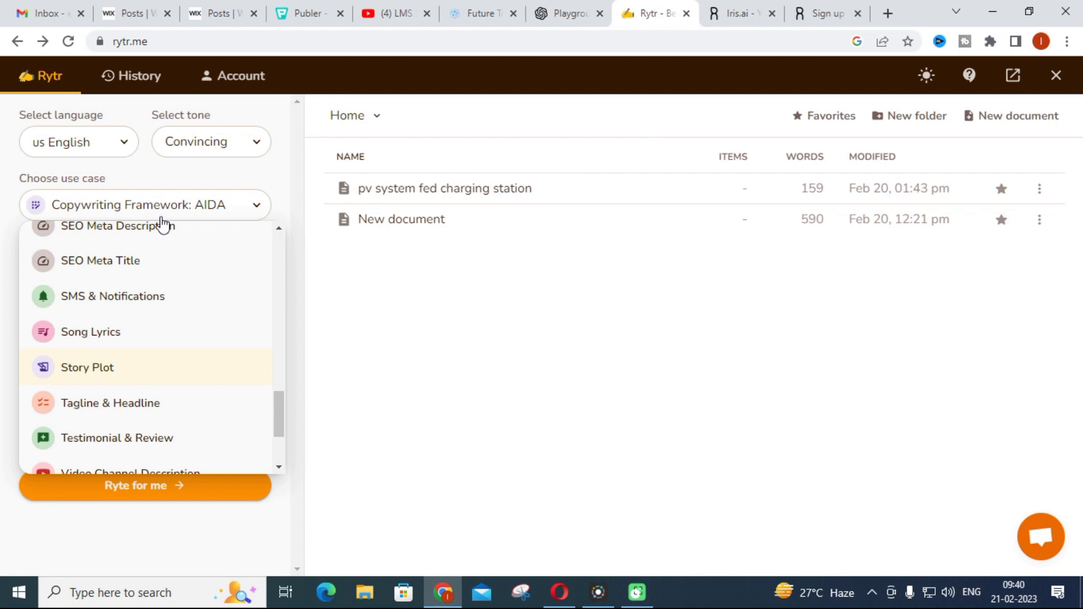
pyautogui.scroll(-2, 188, 363)
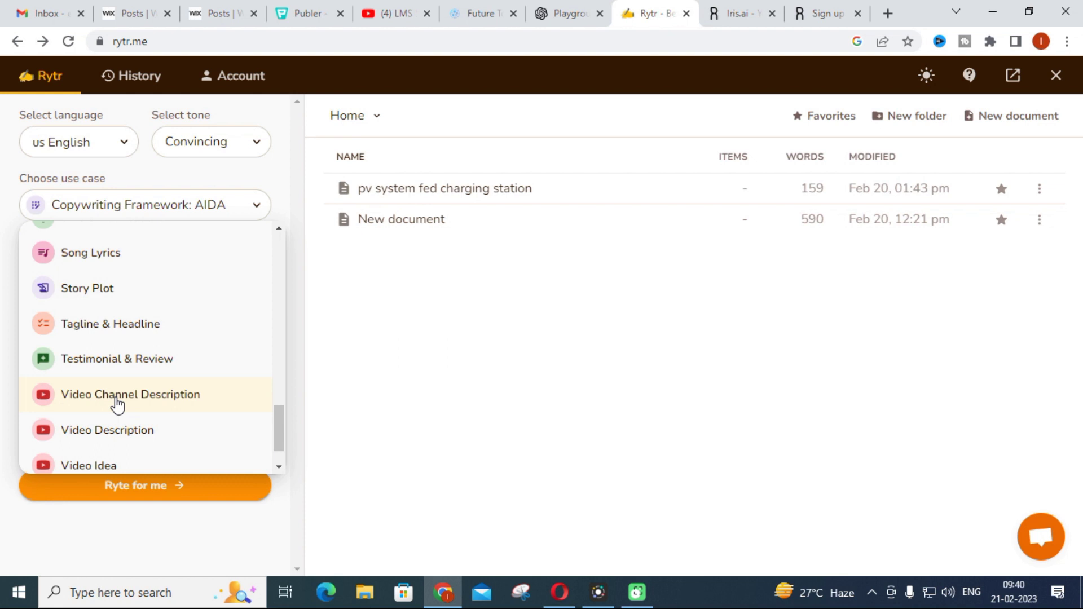
pyautogui.scroll(-1, 121, 395)
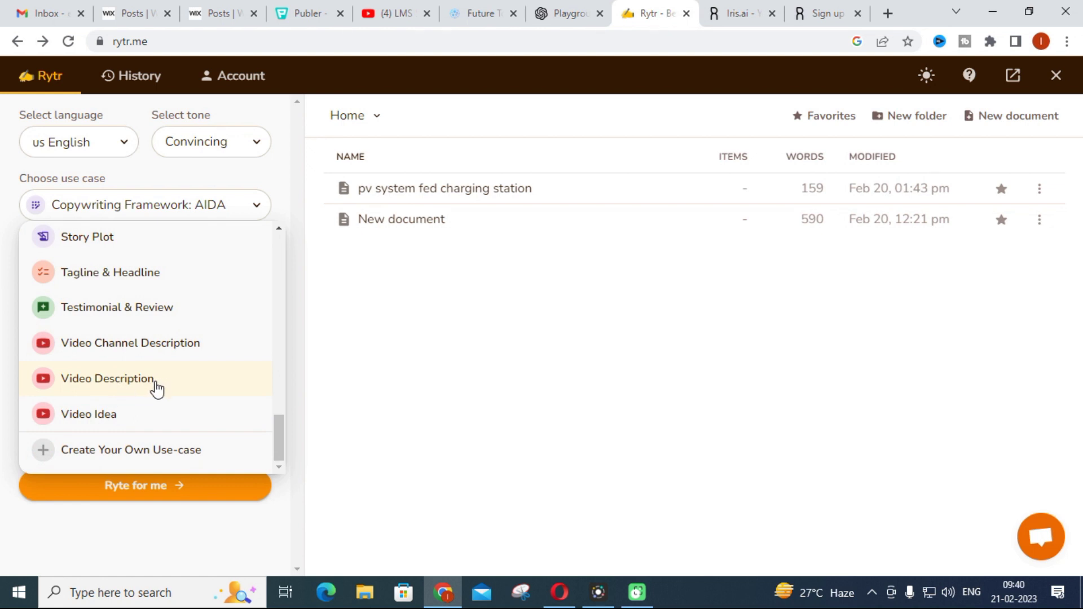
pyautogui.scroll(10, 155, 387)
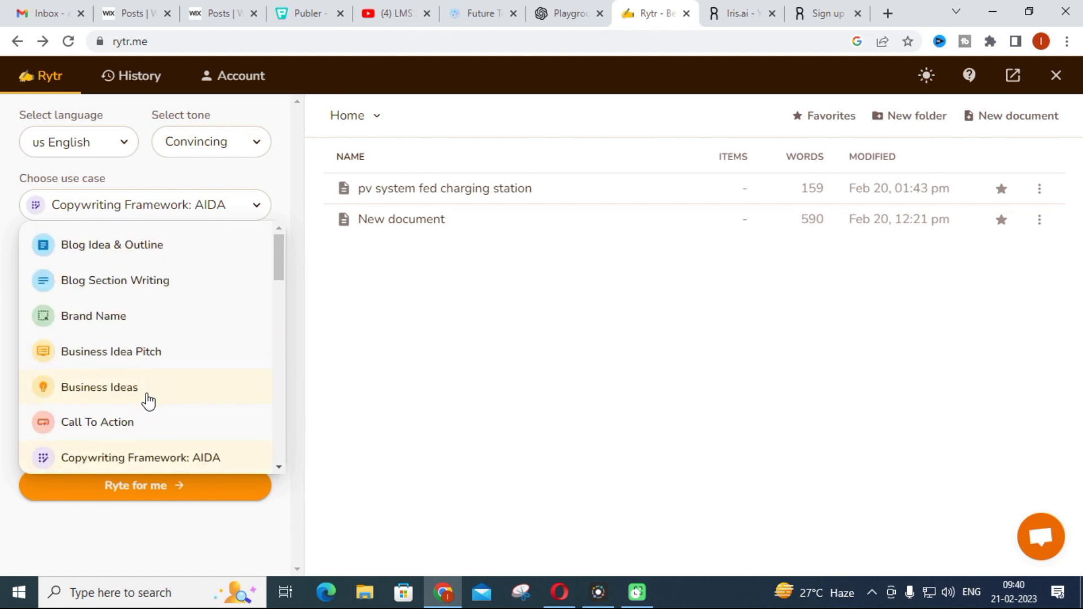
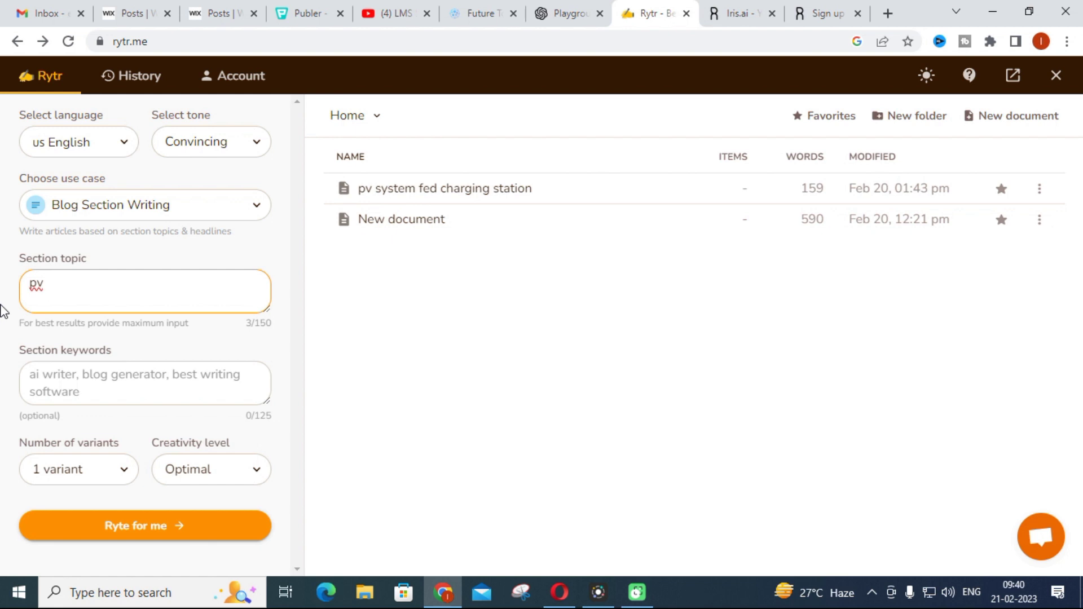
# - Fill in the Blog Section Writing form with topic "pv sytem for electric vehicle charging station" and keywords "battery used"
pyautogui.write('ytem for e')
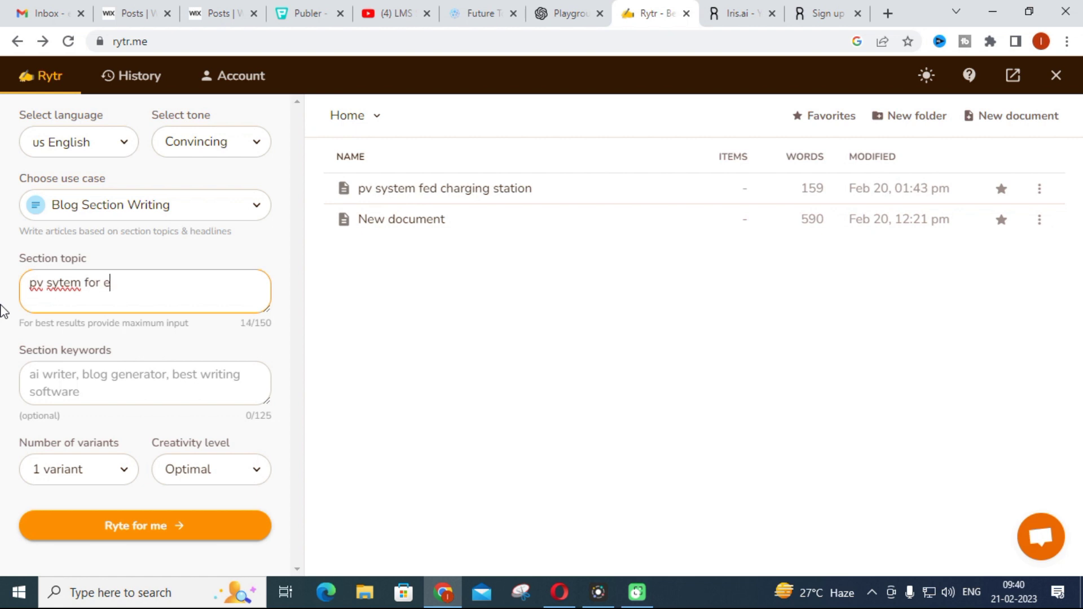
pyautogui.write('lectric vehicle cha')
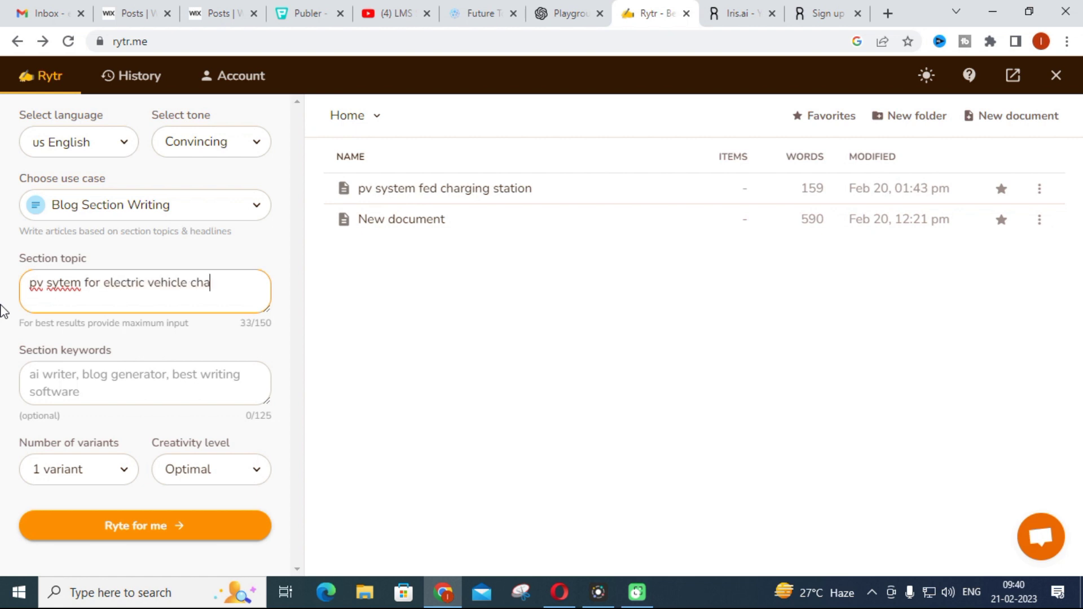
pyautogui.write('rging station')
pyautogui.click(58, 387)
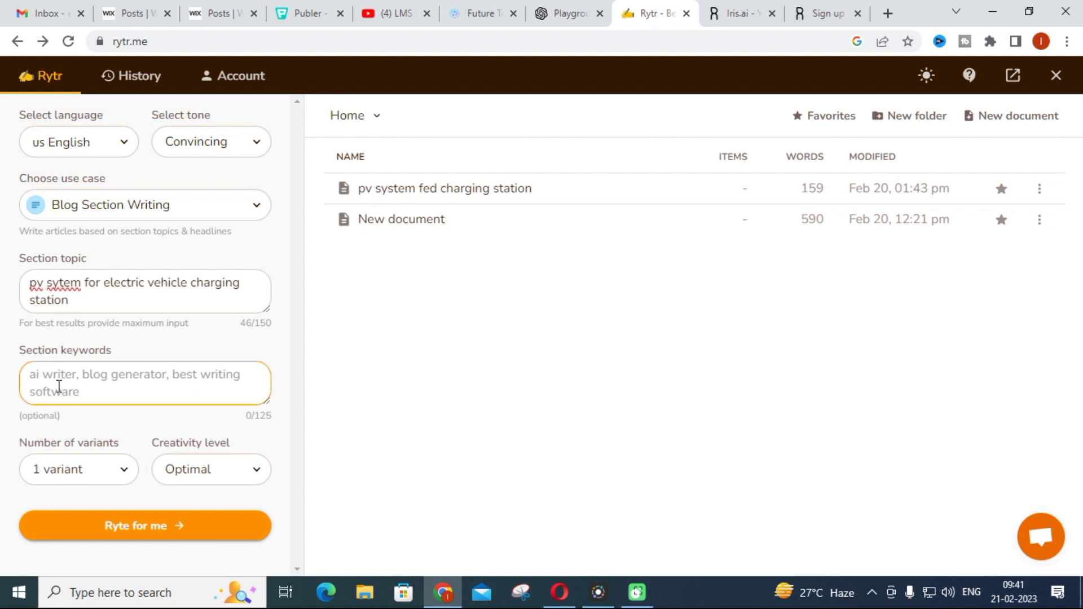
pyautogui.write('battery used')
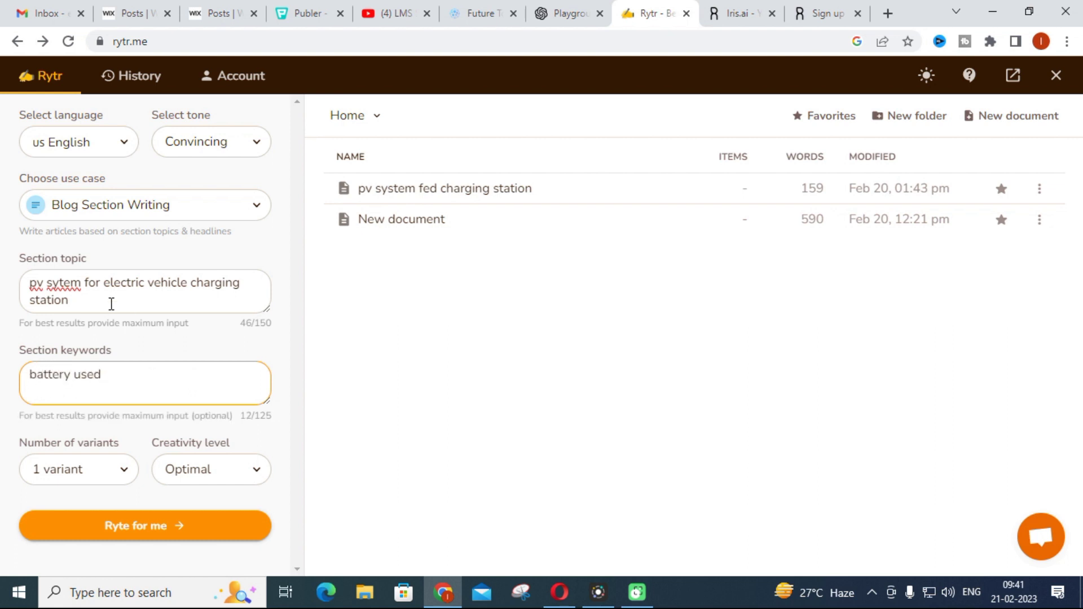
# - Review the output languages offered for the text, keeping English selected
pyautogui.click(107, 149)
pyautogui.scroll(-10, 63, 237)
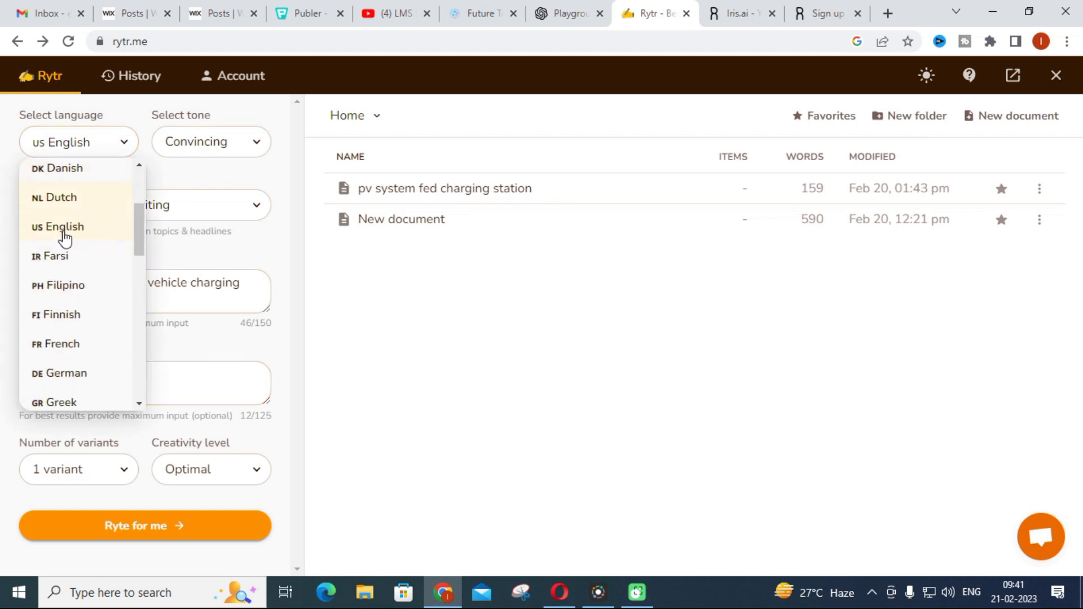
pyautogui.scroll(-3, 61, 254)
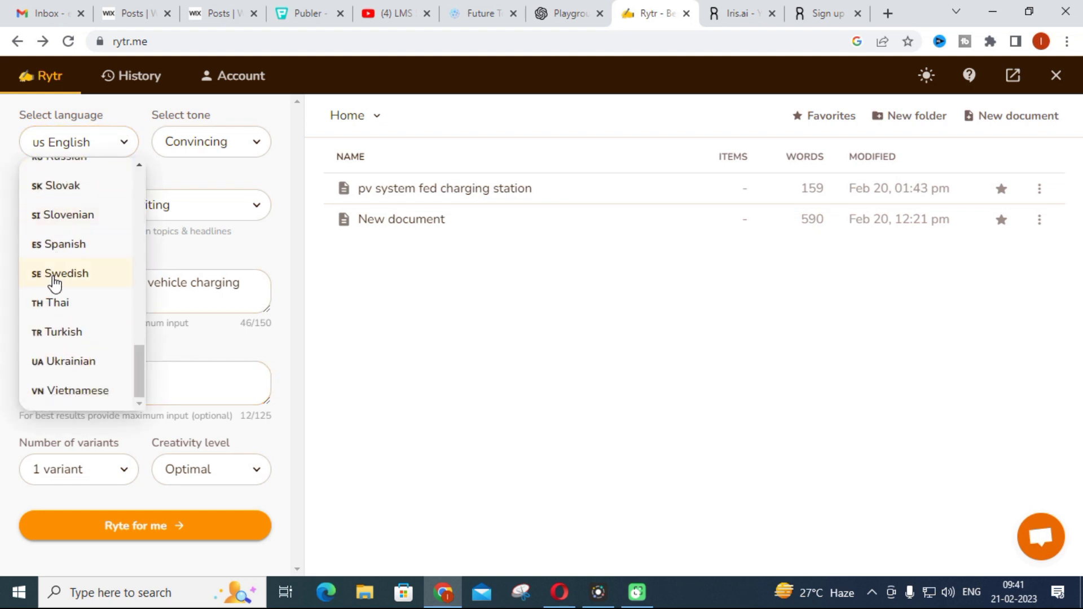
pyautogui.scroll(3, 66, 285)
pyautogui.scroll(10, 67, 285)
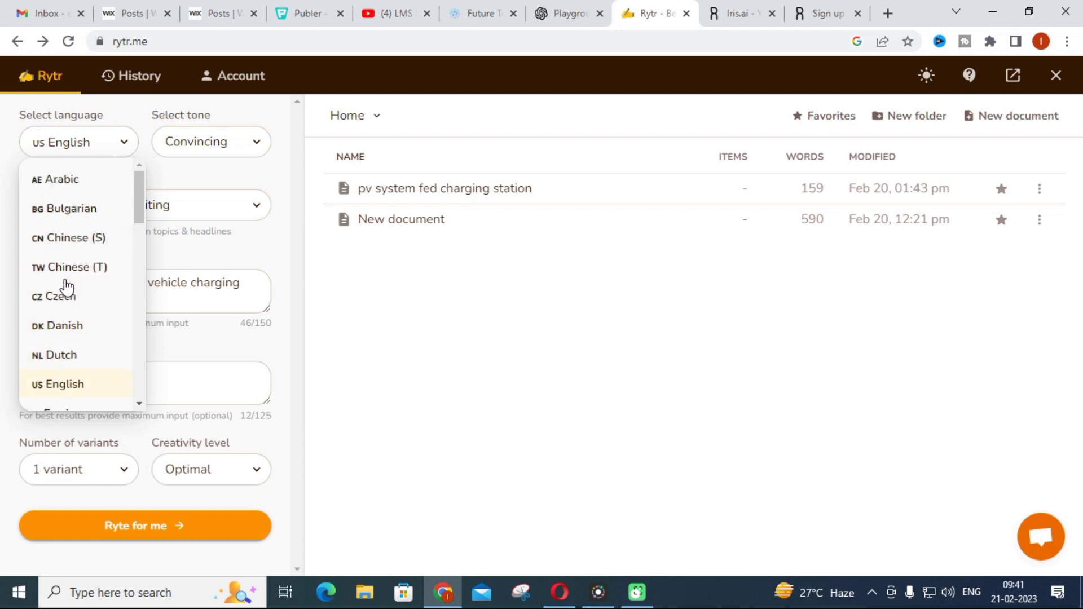
pyautogui.click(294, 248)
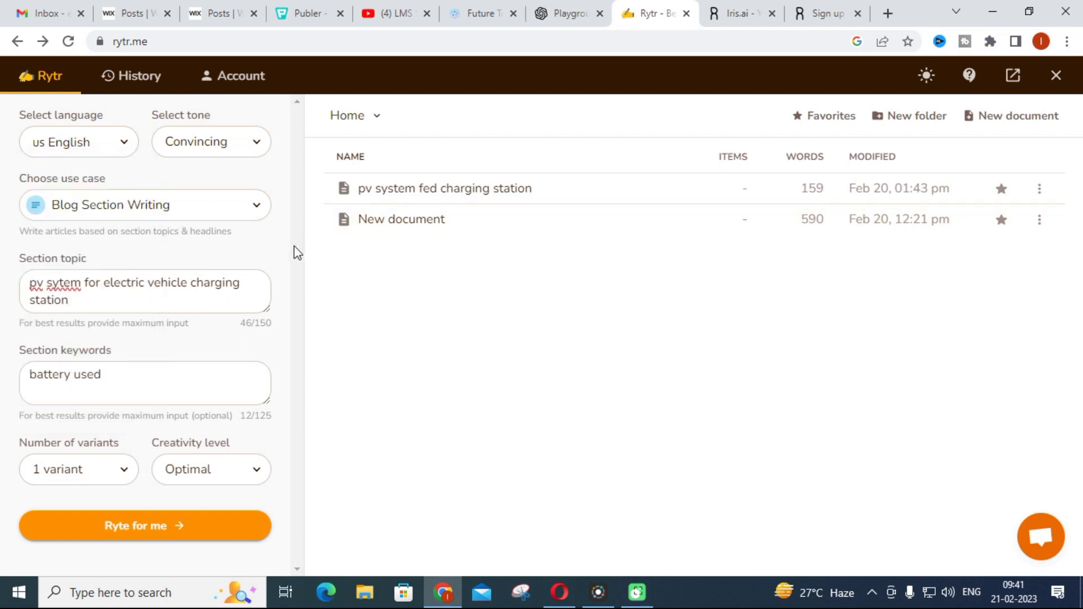
# - Review the writing tones offered, from Appreciative to Worried, keeping Convincing selected
pyautogui.click(196, 151)
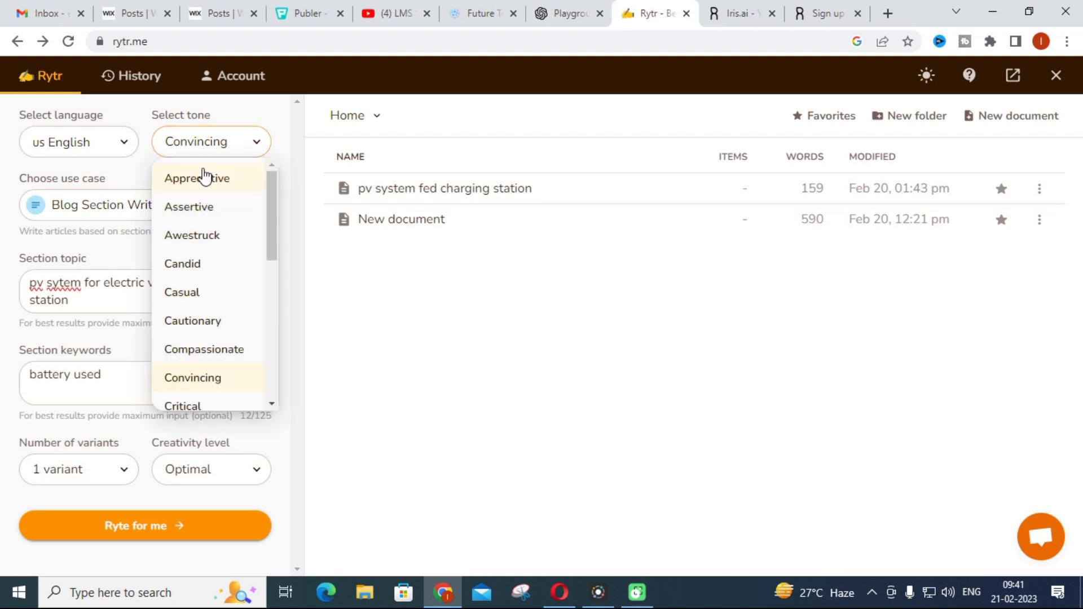
pyautogui.scroll(-8, 201, 242)
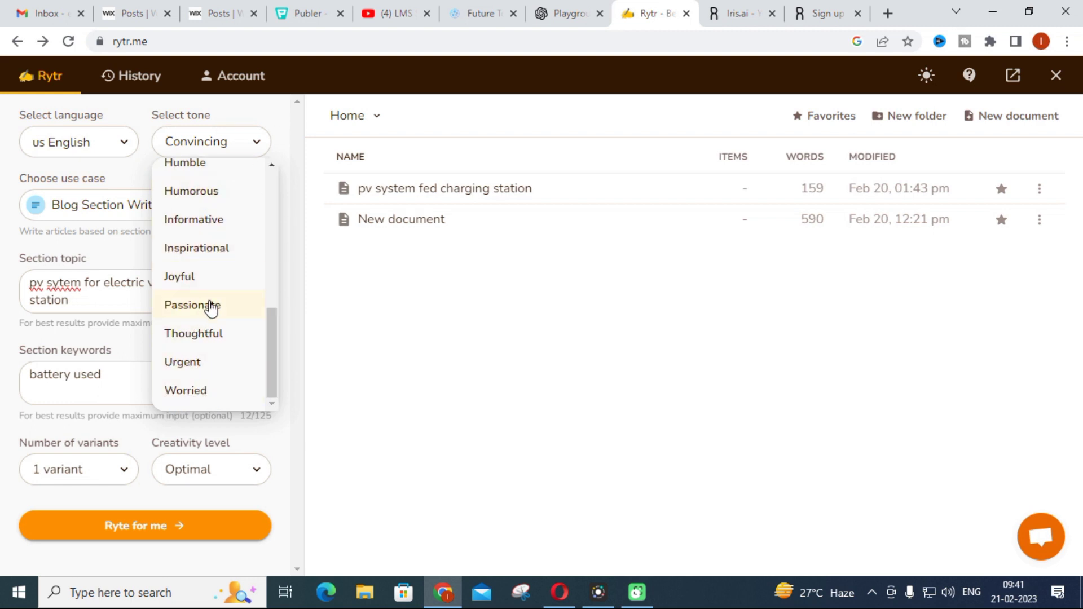
pyautogui.scroll(5, 211, 299)
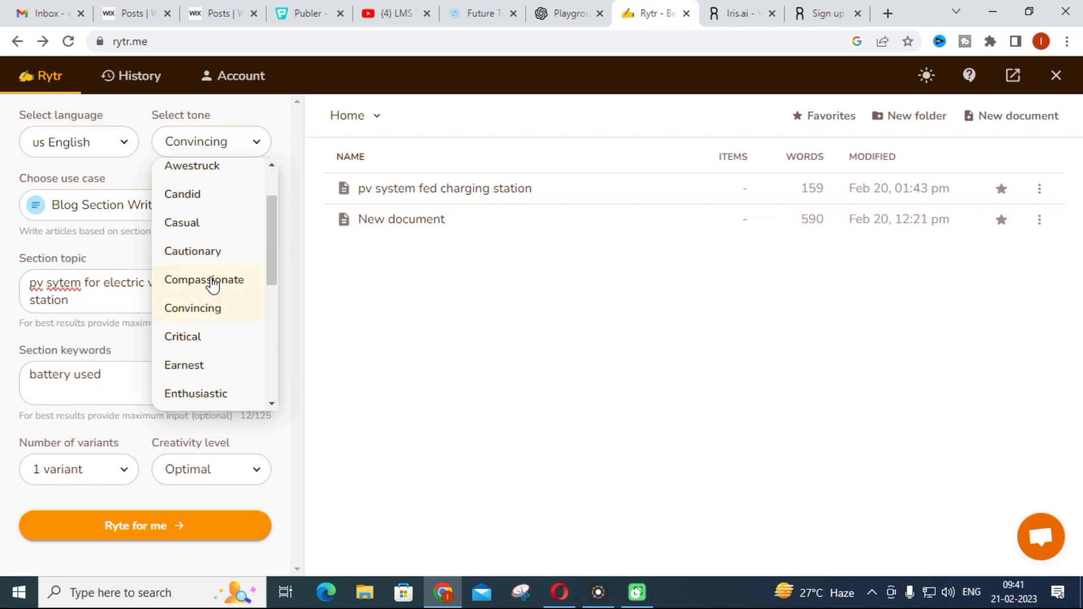
pyautogui.scroll(-4, 213, 285)
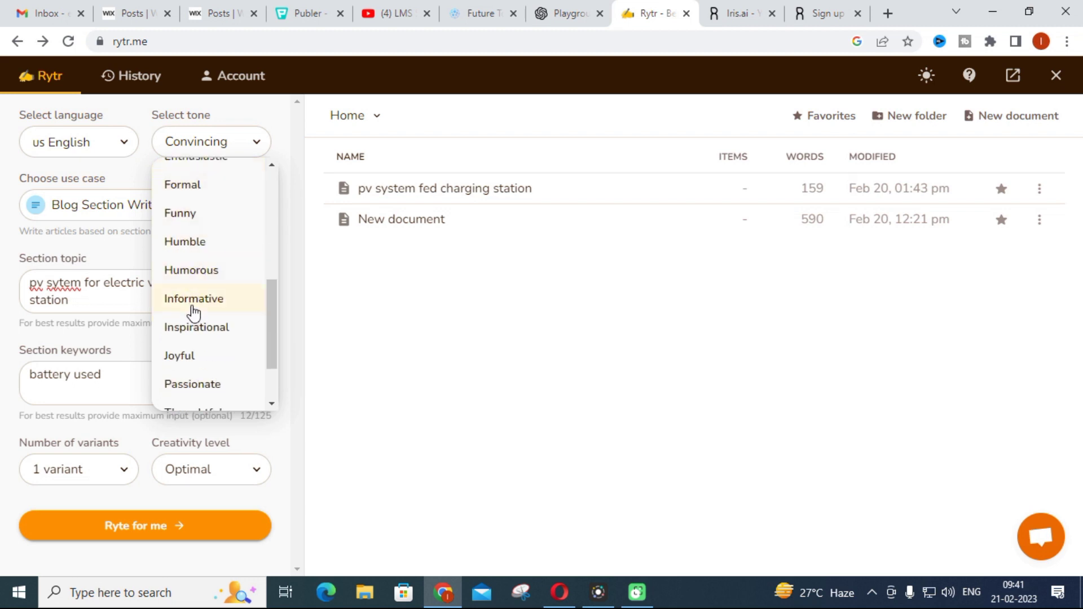
pyautogui.scroll(-3, 194, 313)
pyautogui.scroll(6, 198, 310)
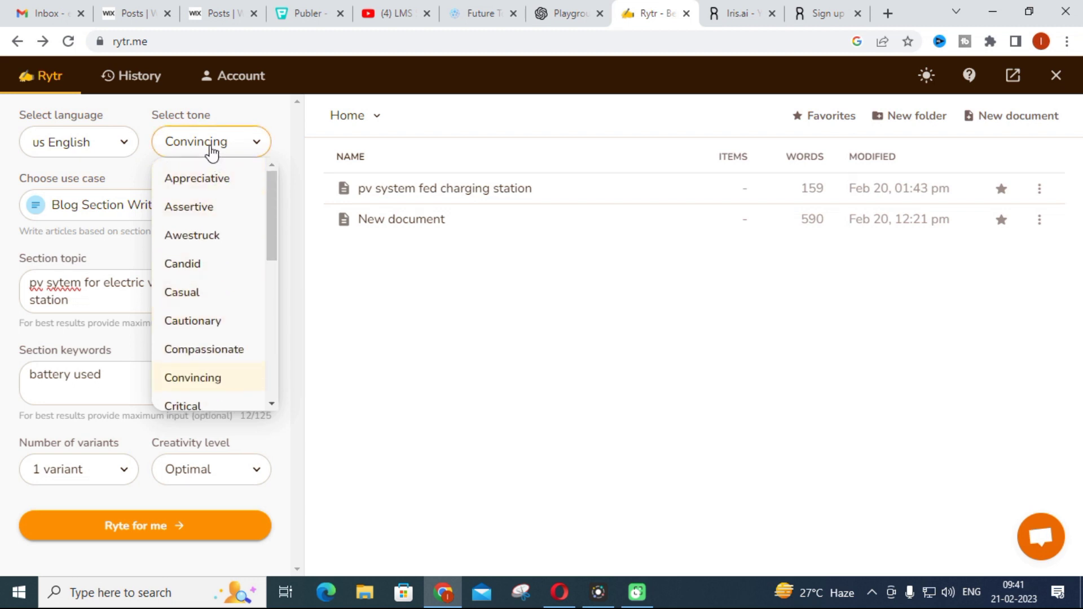
pyautogui.scroll(-4, 206, 310)
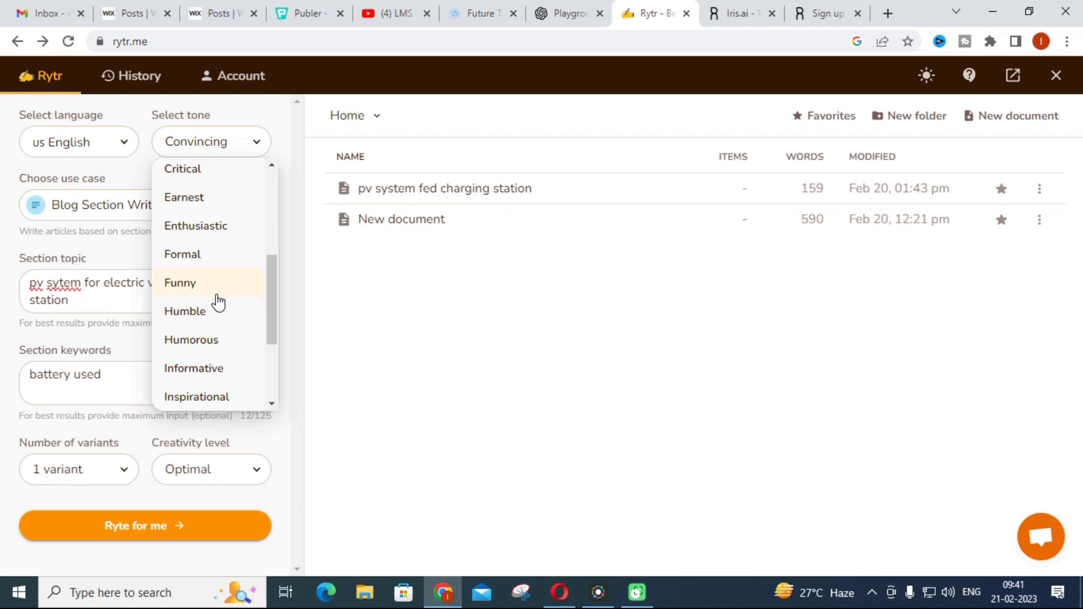
pyautogui.click(326, 307)
pyautogui.click(194, 312)
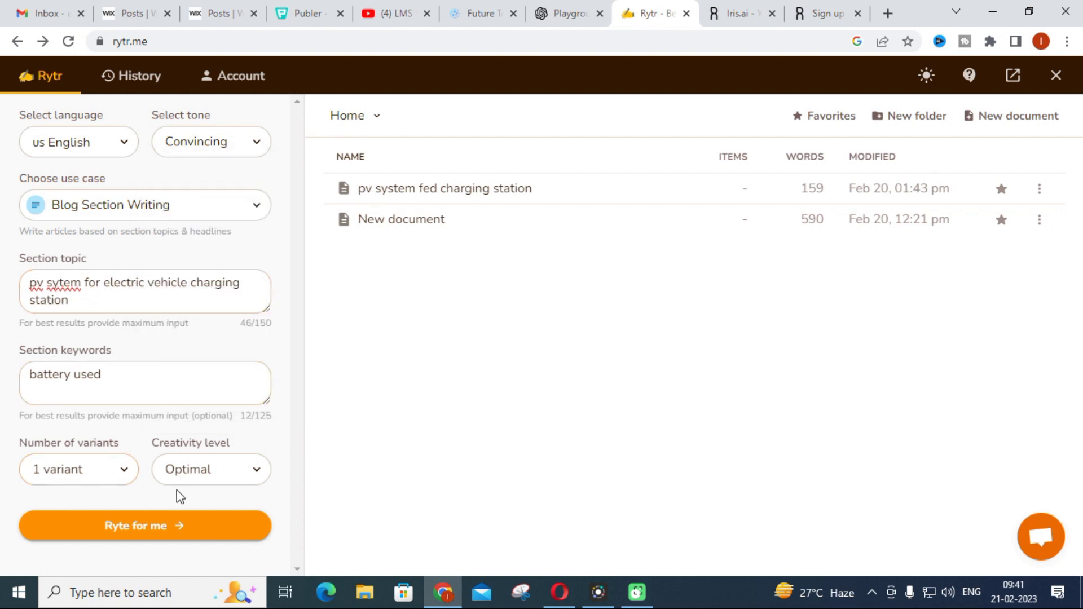
# - Keep the creativity level at Optimal and generate the blog section text
pyautogui.click(220, 482)
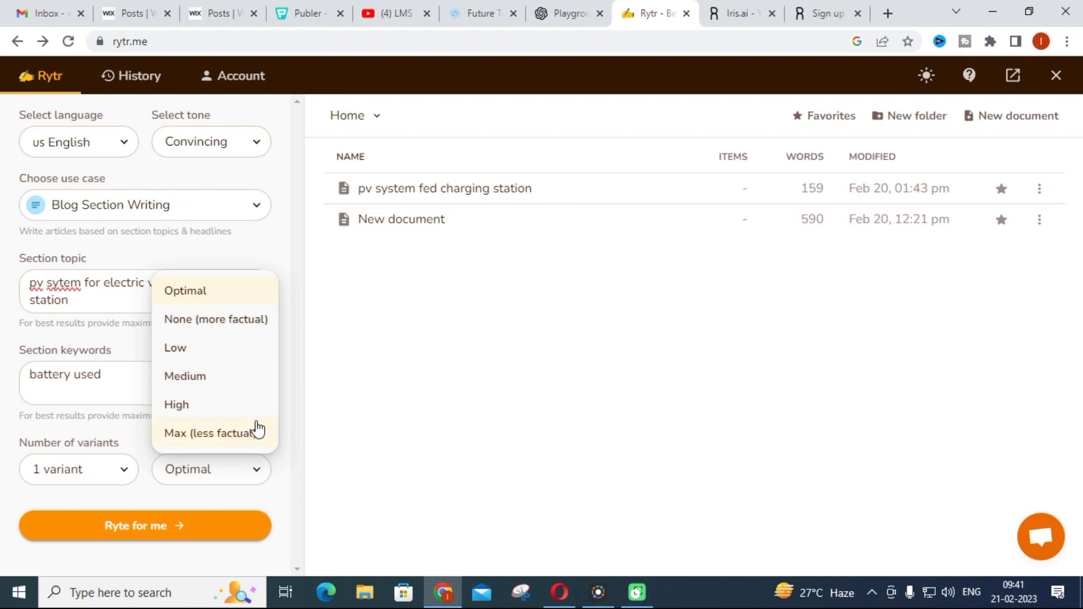
pyautogui.click(205, 295)
pyautogui.click(166, 532)
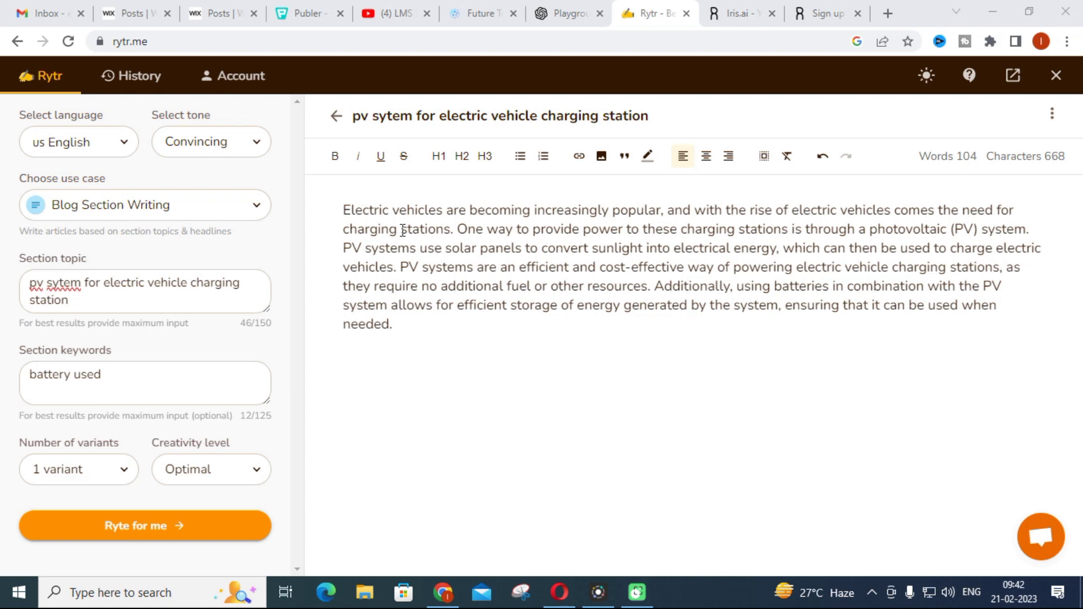
pyautogui.moveTo(343, 212); pyautogui.dragTo(415, 324)
pyautogui.click(413, 374)
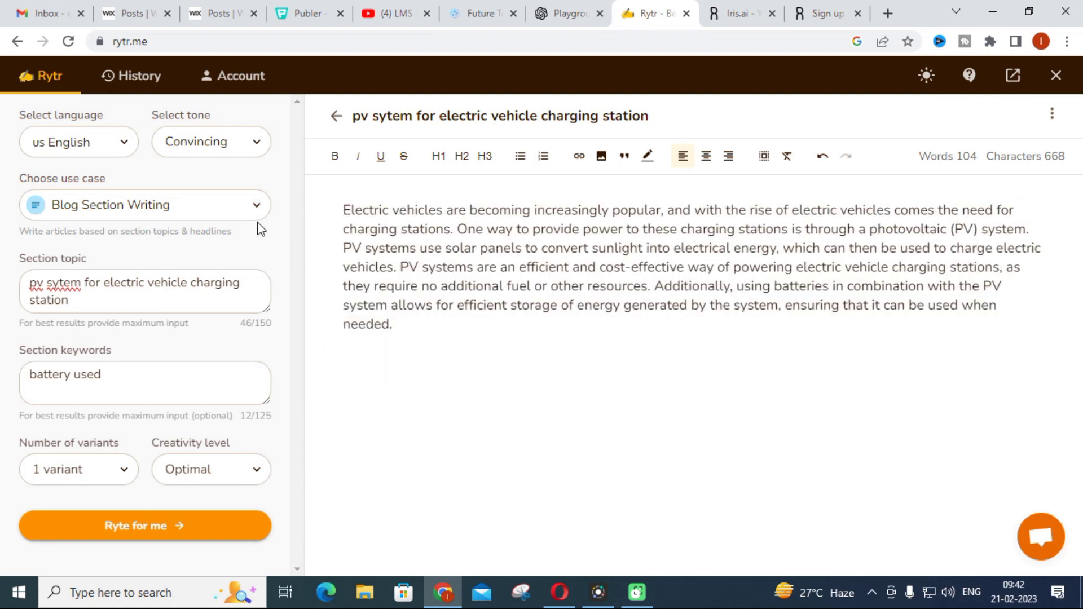
# - Switch to the Blog Idea & Outline use case and generate an outline for the primary keyword "pv system for electric vehicle charging station"
pyautogui.click(242, 212)
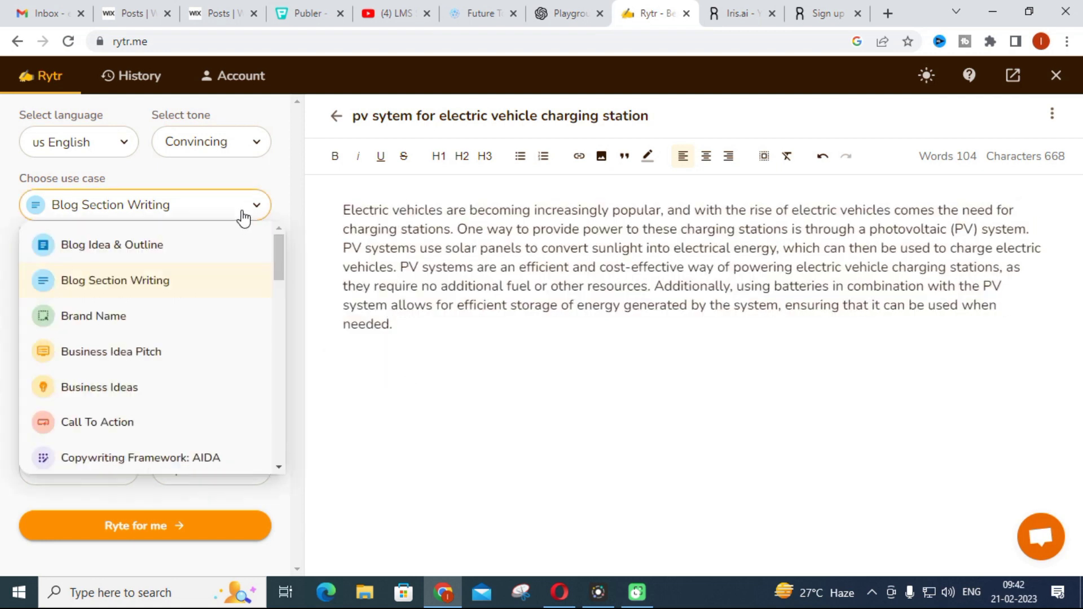
pyautogui.click(143, 248)
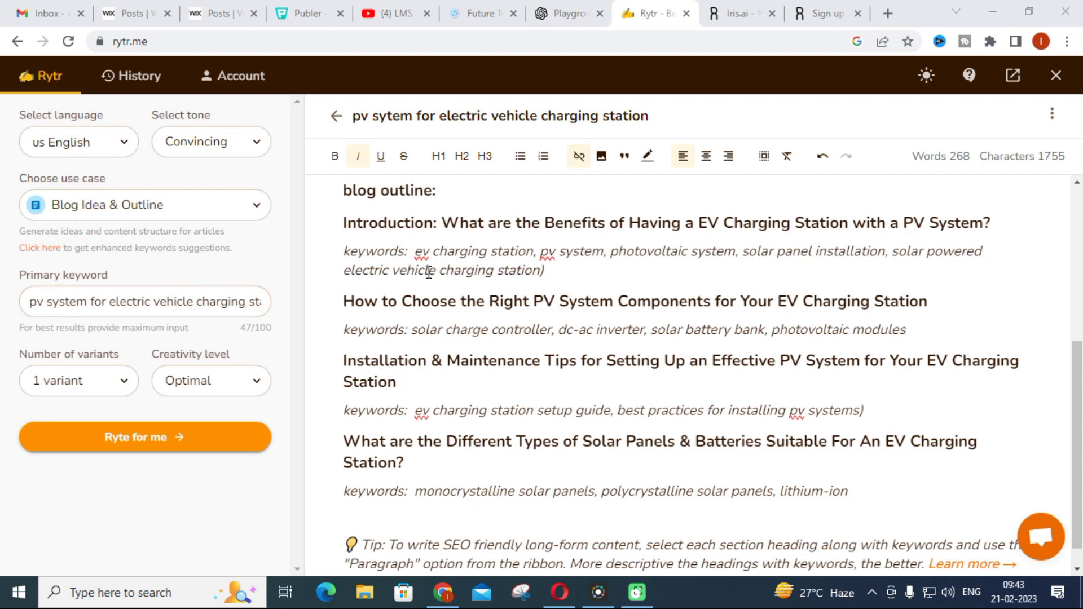
pyautogui.scroll(1, 405, 282)
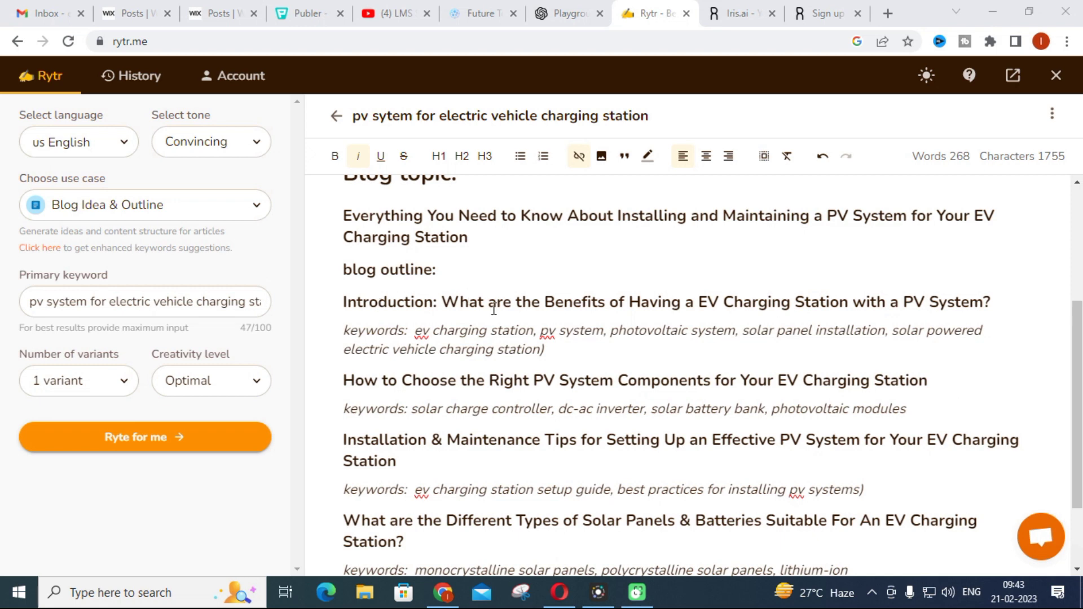
pyautogui.scroll(-2, 494, 309)
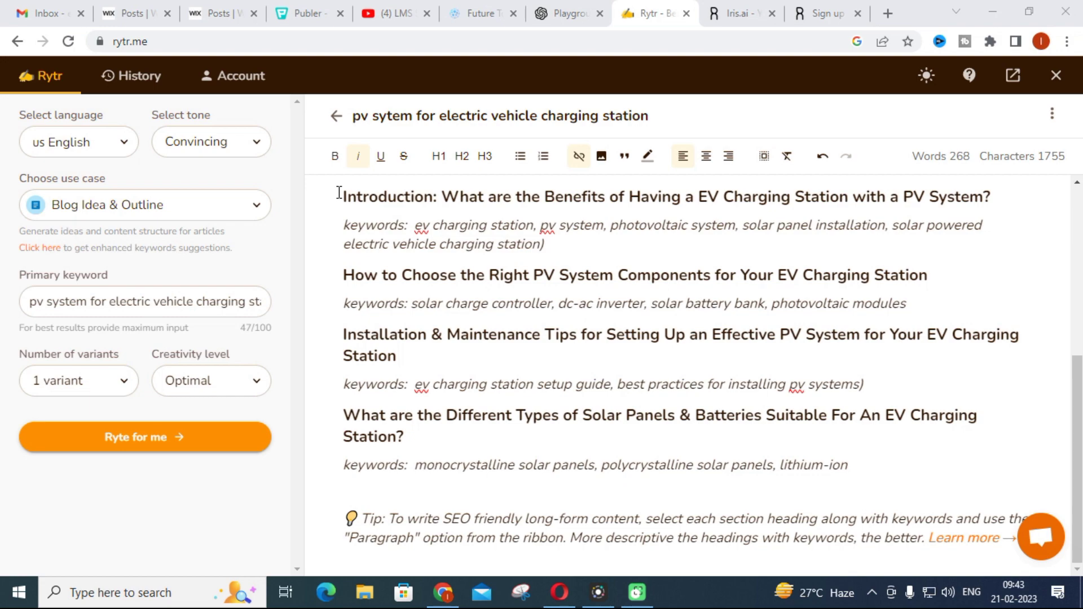
pyautogui.moveTo(341, 197); pyautogui.dragTo(987, 194)
pyautogui.scroll(-5, 541, 314)
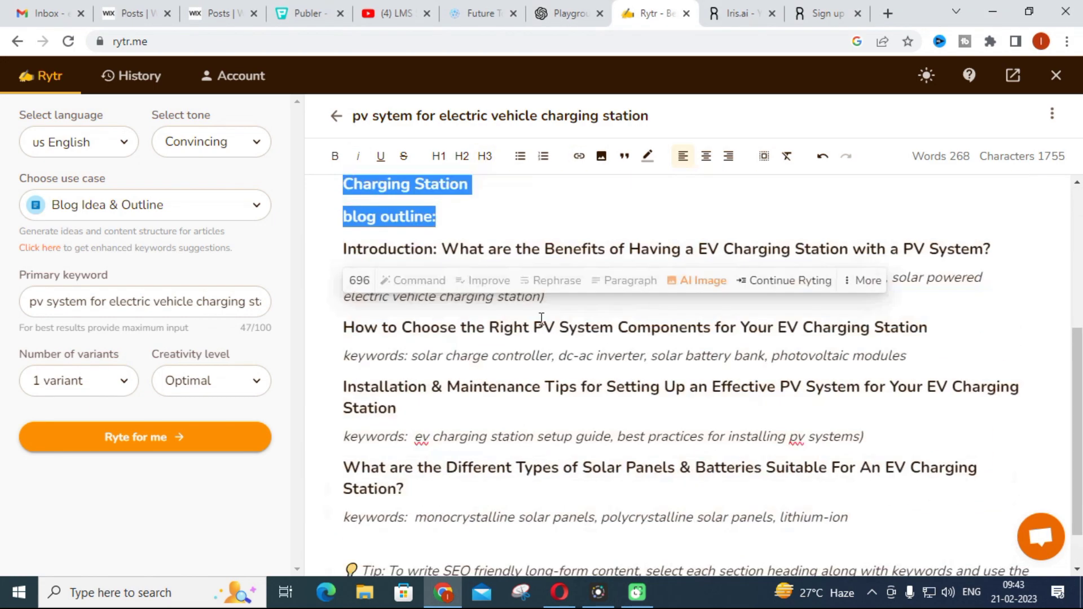
pyautogui.click(384, 200)
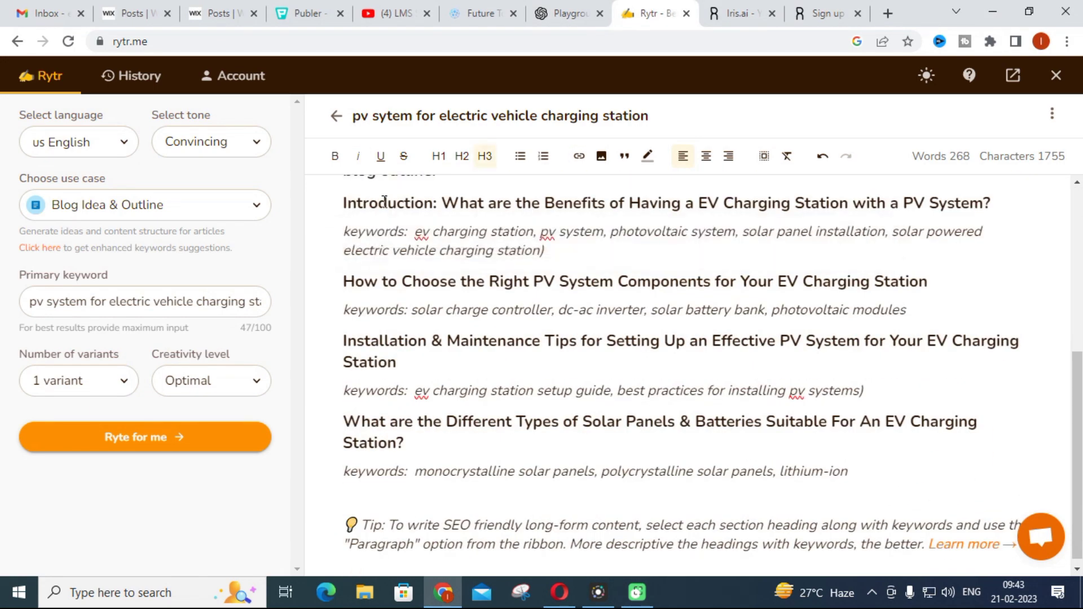
pyautogui.click(252, 216)
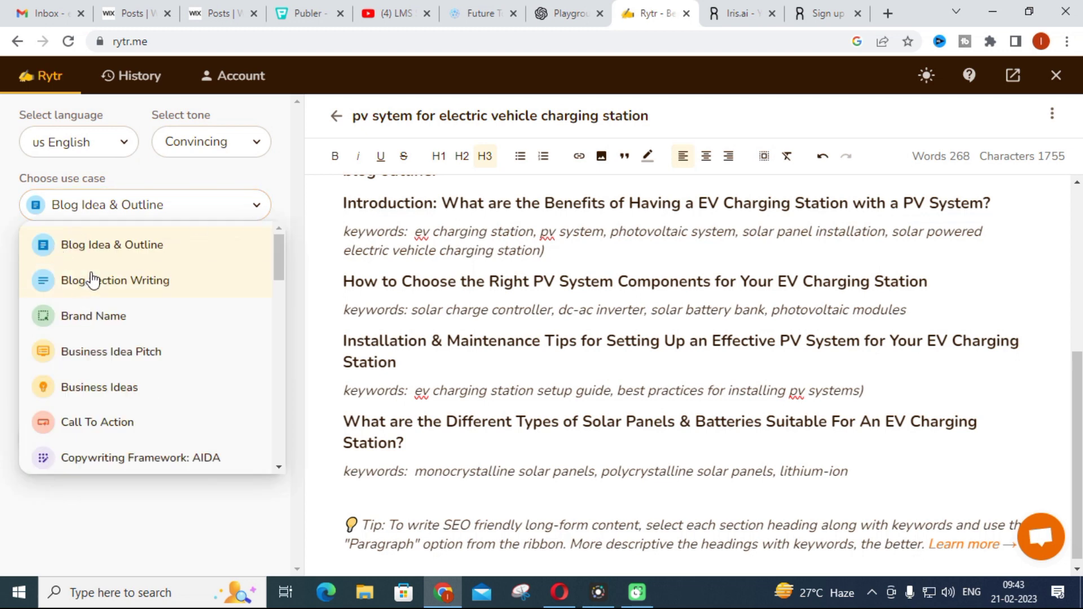
pyautogui.click(281, 189)
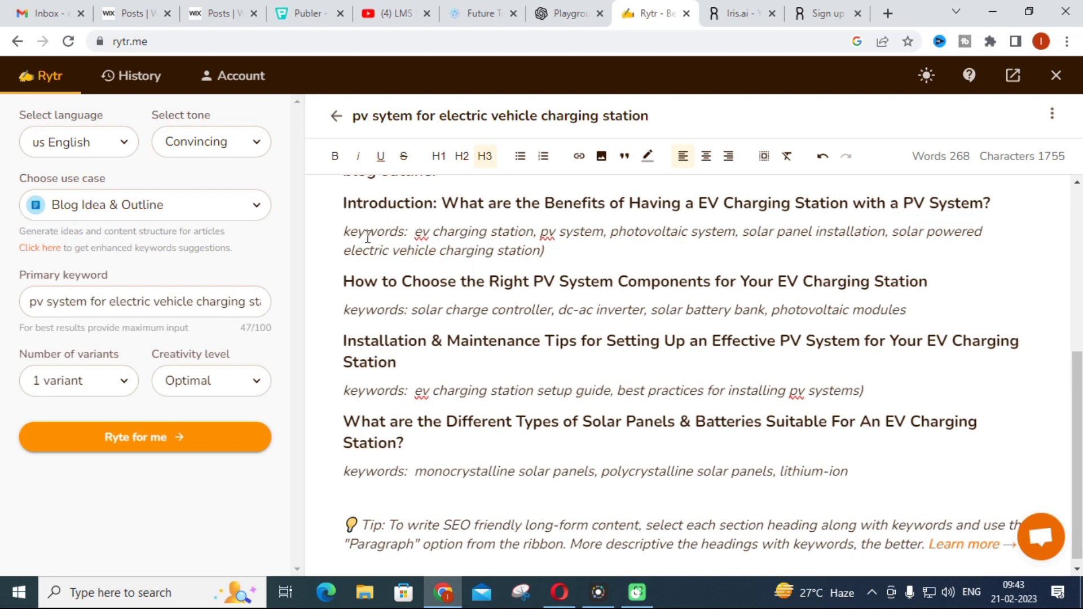
pyautogui.click(177, 219)
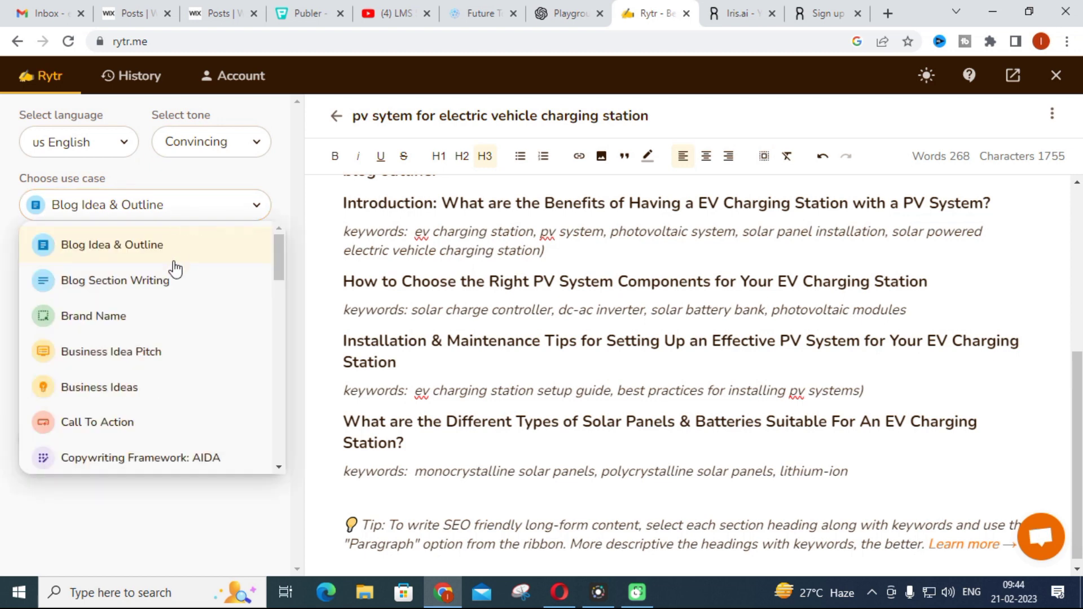
pyautogui.click(289, 202)
# - Set the tone to Informative and generate another blog outline for the same primary keyword
pyautogui.click(248, 140)
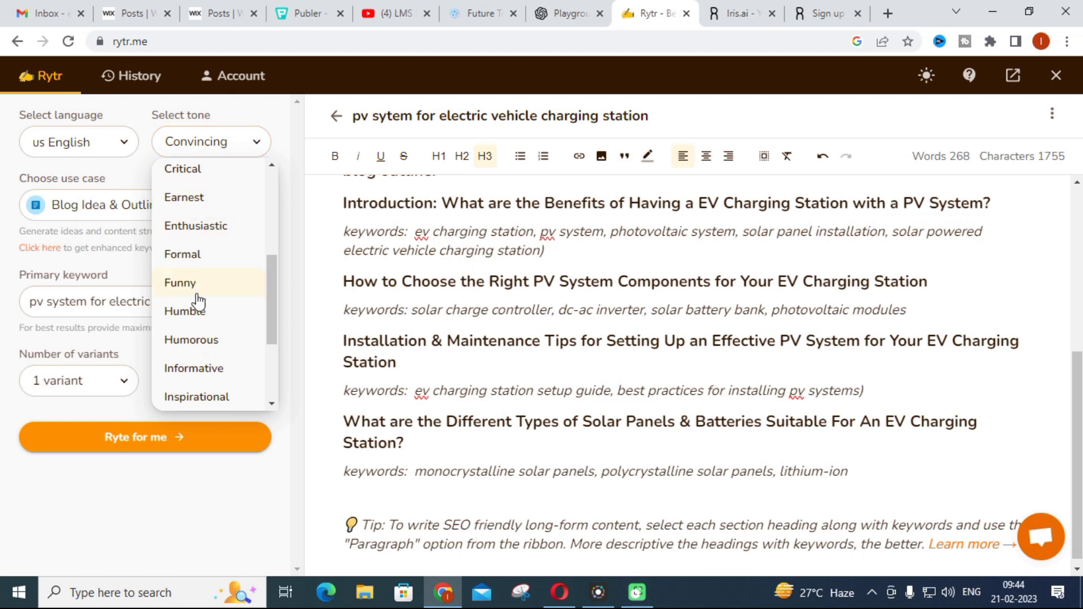
pyautogui.scroll(-3, 197, 330)
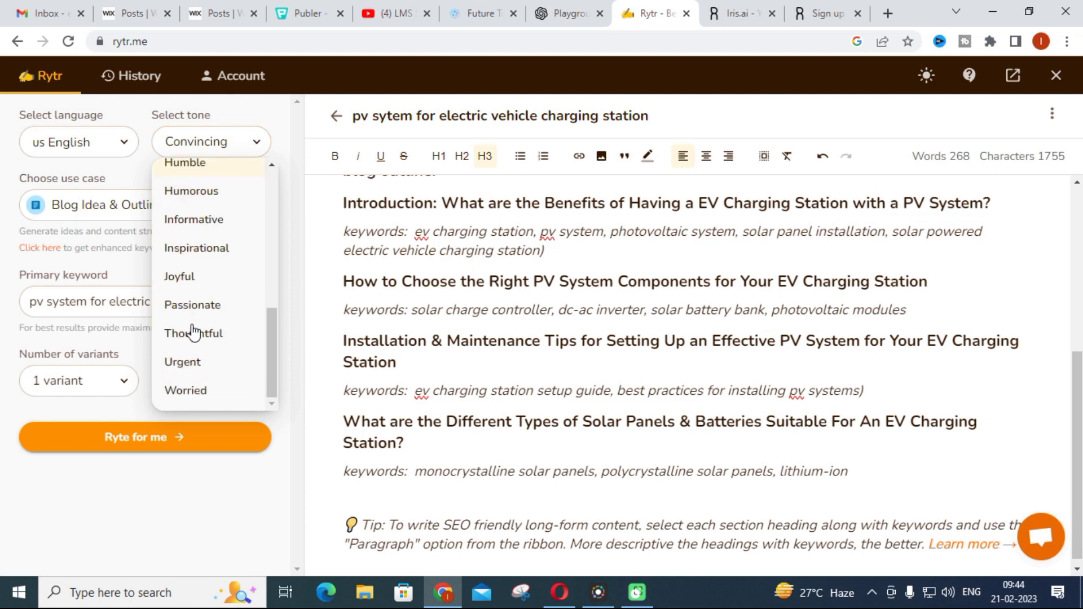
pyautogui.click(203, 229)
pyautogui.click(140, 435)
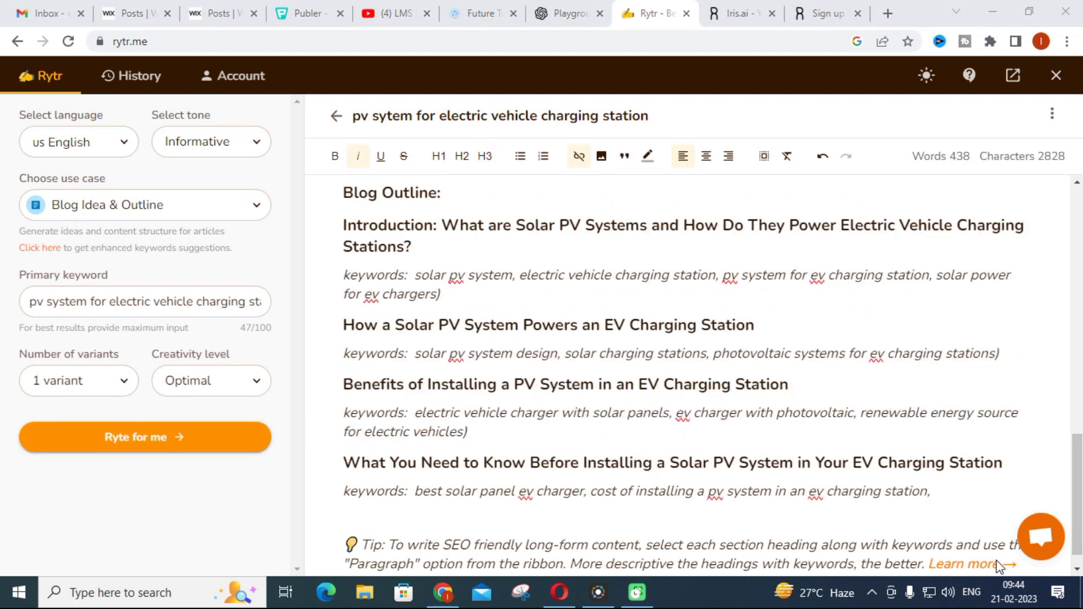
# - Compare the section headings and keywords of the Informative outline with those of the earlier Convincing outline
pyautogui.scroll(3, 395, 310)
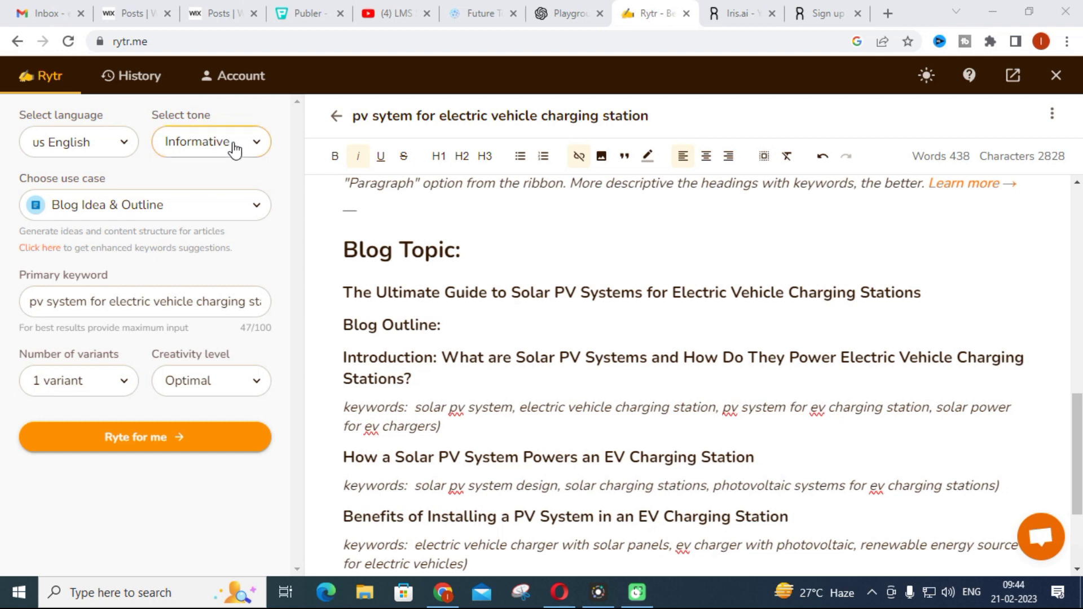
pyautogui.scroll(-3, 395, 259)
pyautogui.scroll(1, 403, 282)
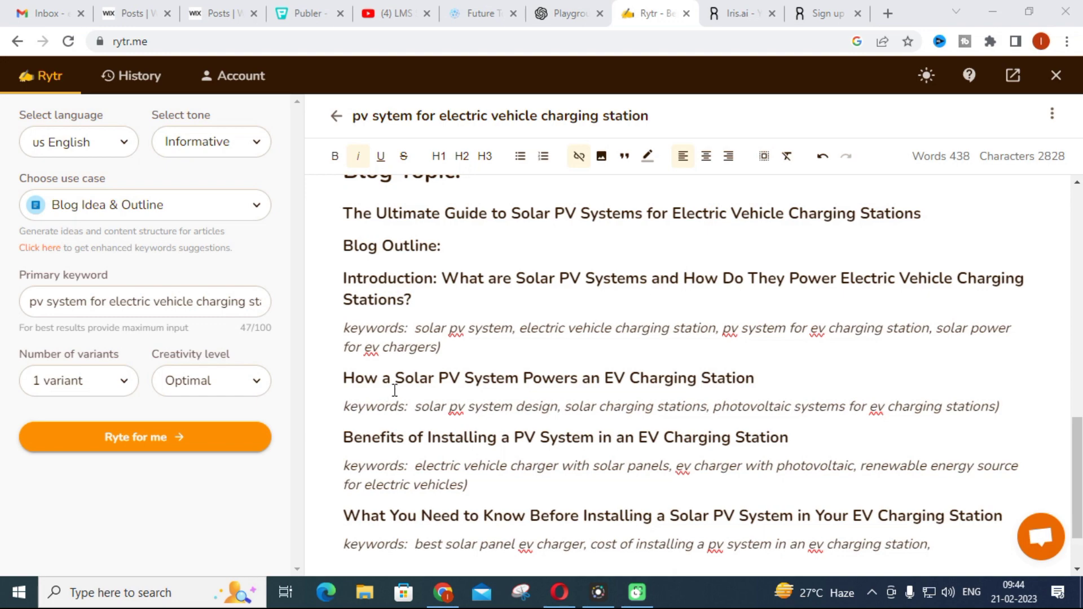
pyautogui.scroll(5, 643, 375)
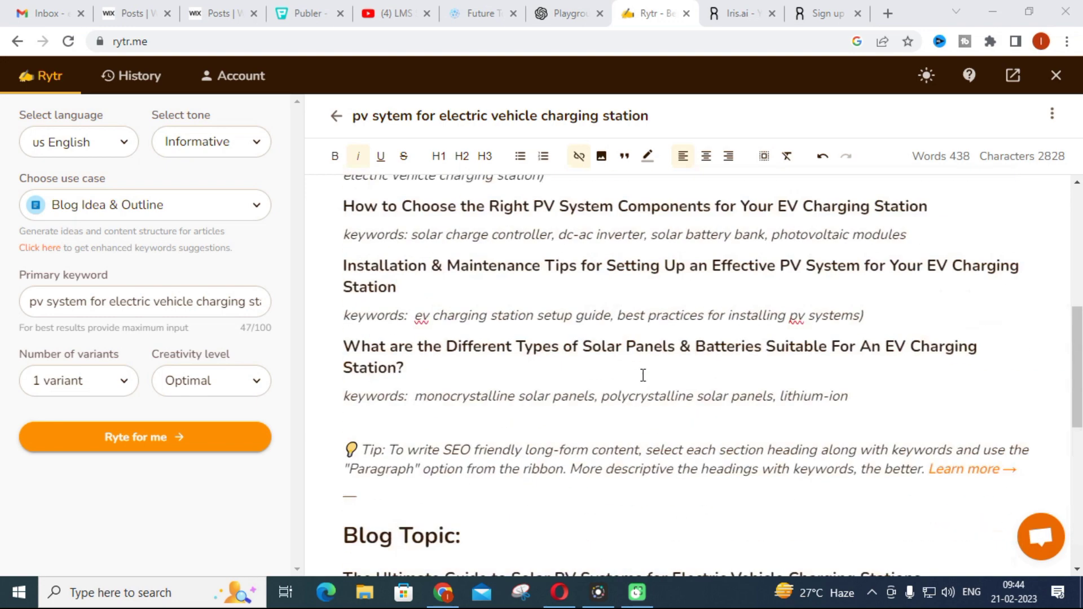
pyautogui.scroll(3, 632, 376)
pyautogui.scroll(-2, 612, 376)
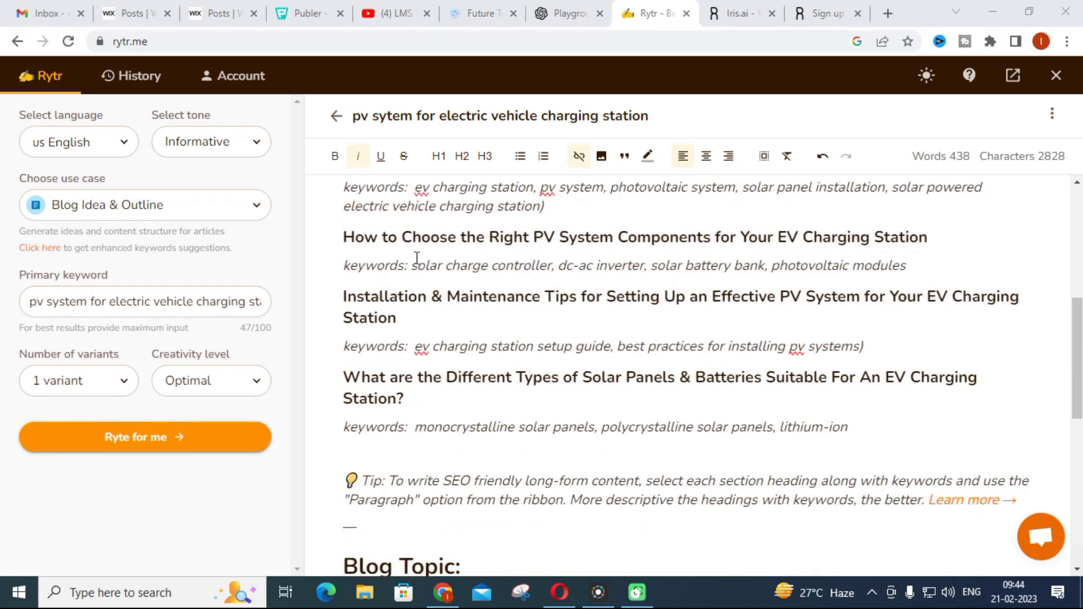
pyautogui.scroll(1, 417, 258)
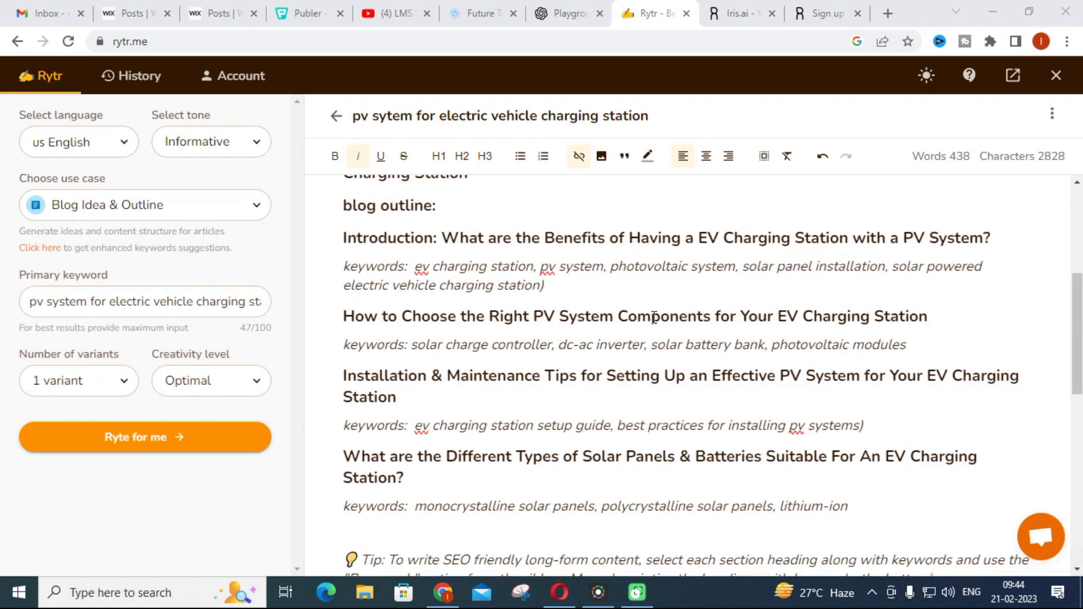
pyautogui.scroll(-7, 718, 317)
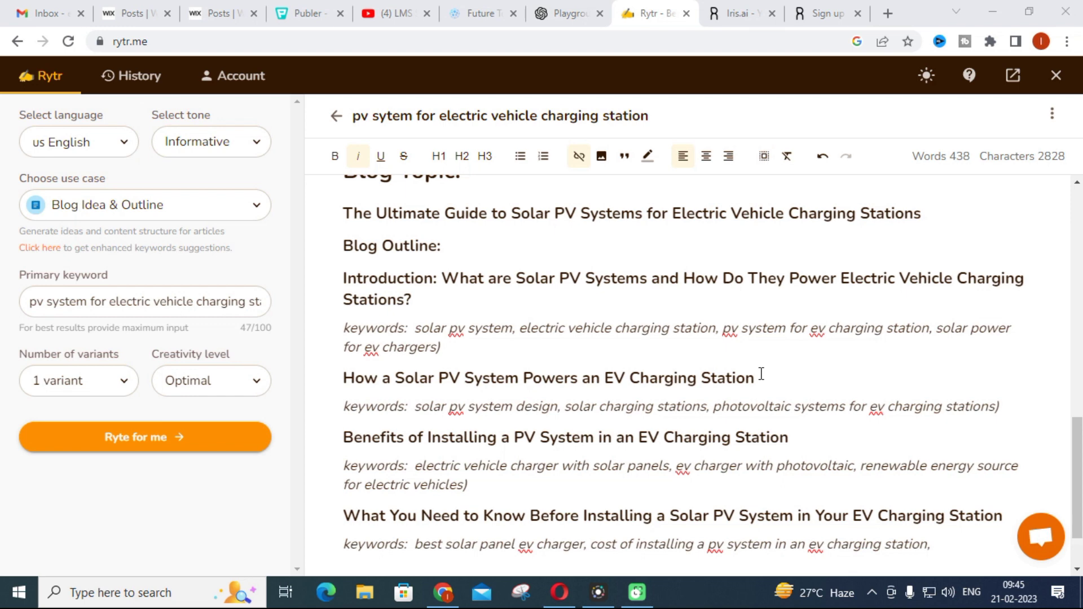
# - Switch the use case to Interview Questions and activate the interviewee bio field
pyautogui.click(166, 211)
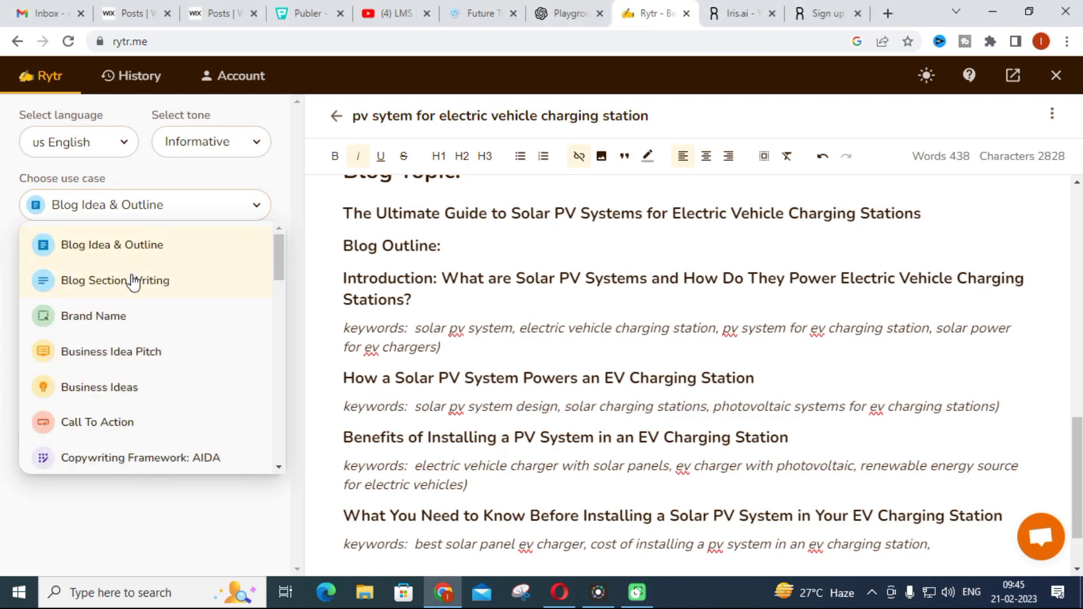
pyautogui.scroll(-8, 133, 281)
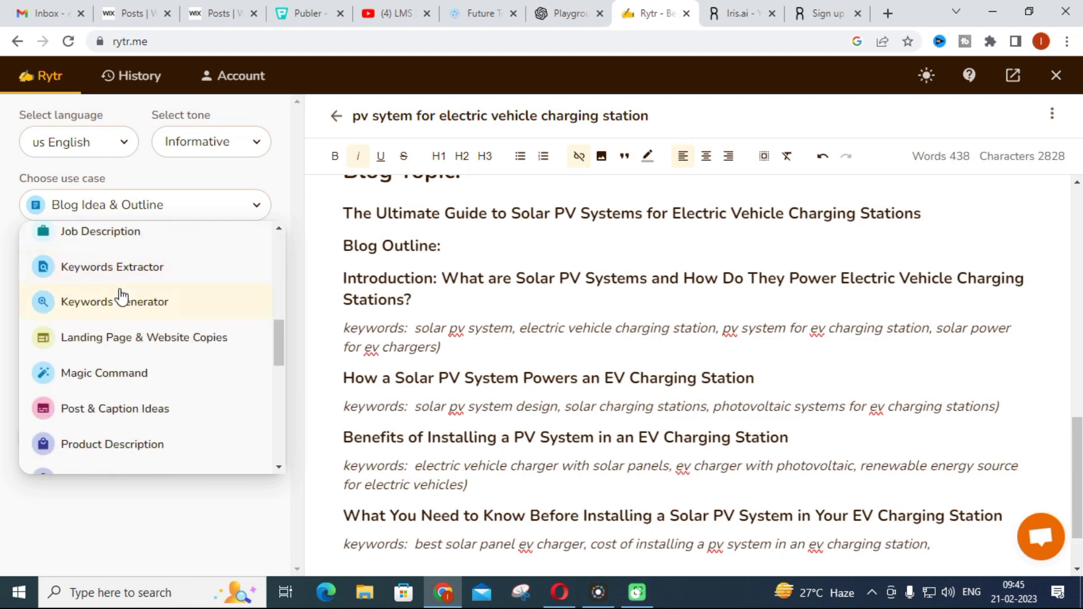
pyautogui.scroll(2, 133, 290)
pyautogui.click(145, 282)
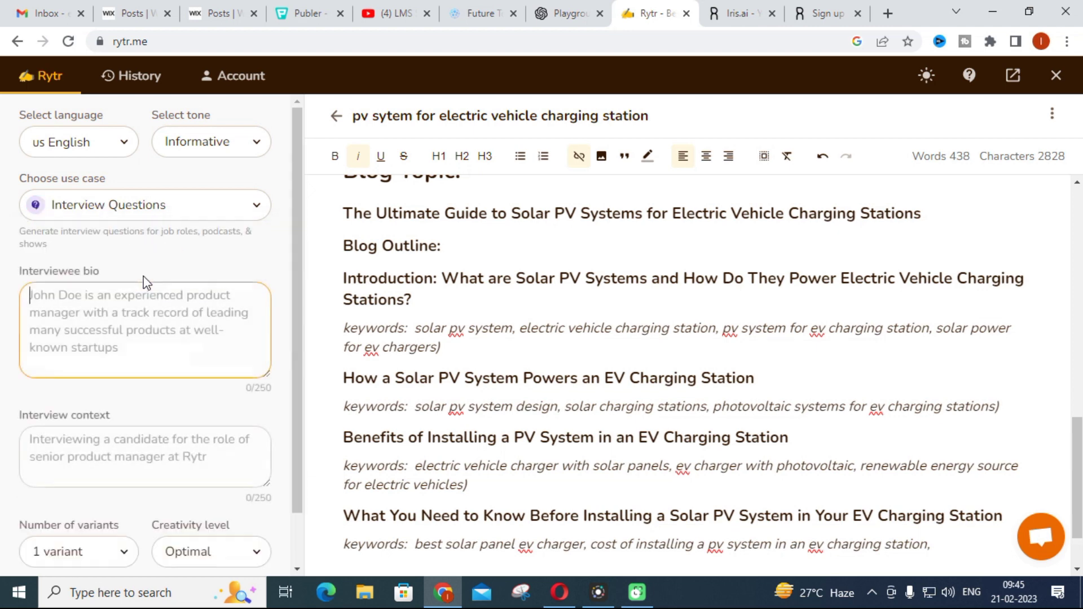
pyautogui.click(107, 295)
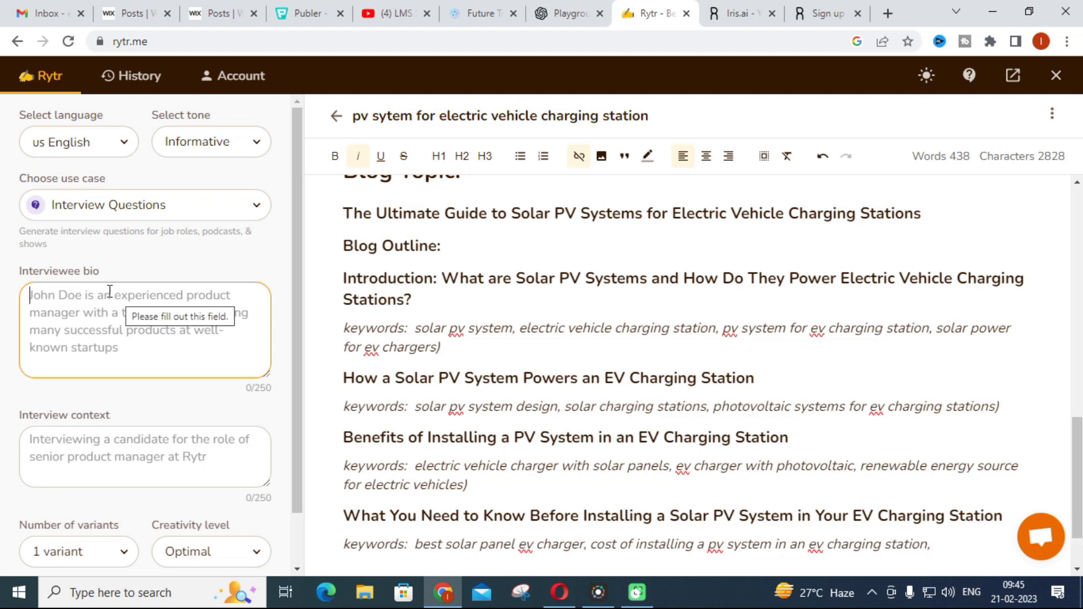
# - Switch the use case to Keywords Extractor and review the source paragraph about photovoltaic systems from start to end
pyautogui.click(160, 206)
pyautogui.scroll(-1, 133, 285)
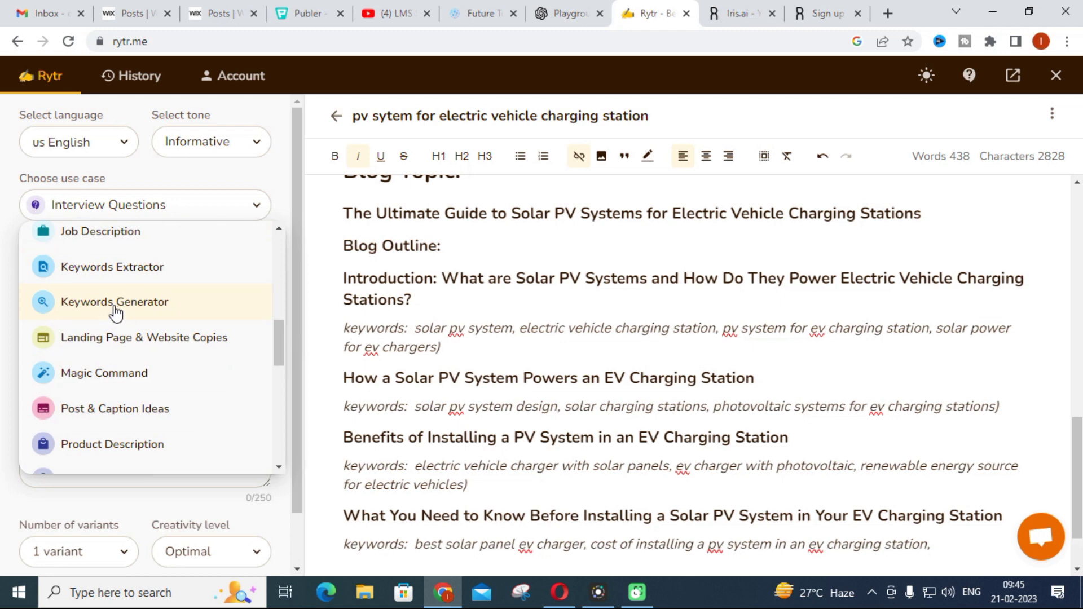
pyautogui.scroll(-1, 151, 282)
pyautogui.scroll(-2, 150, 282)
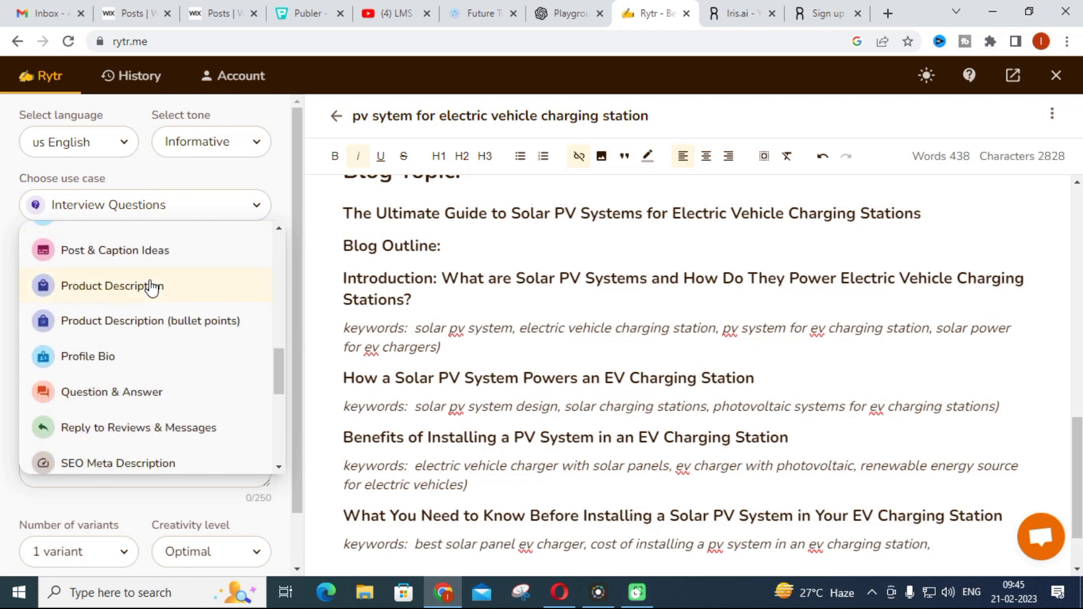
pyautogui.scroll(3, 150, 282)
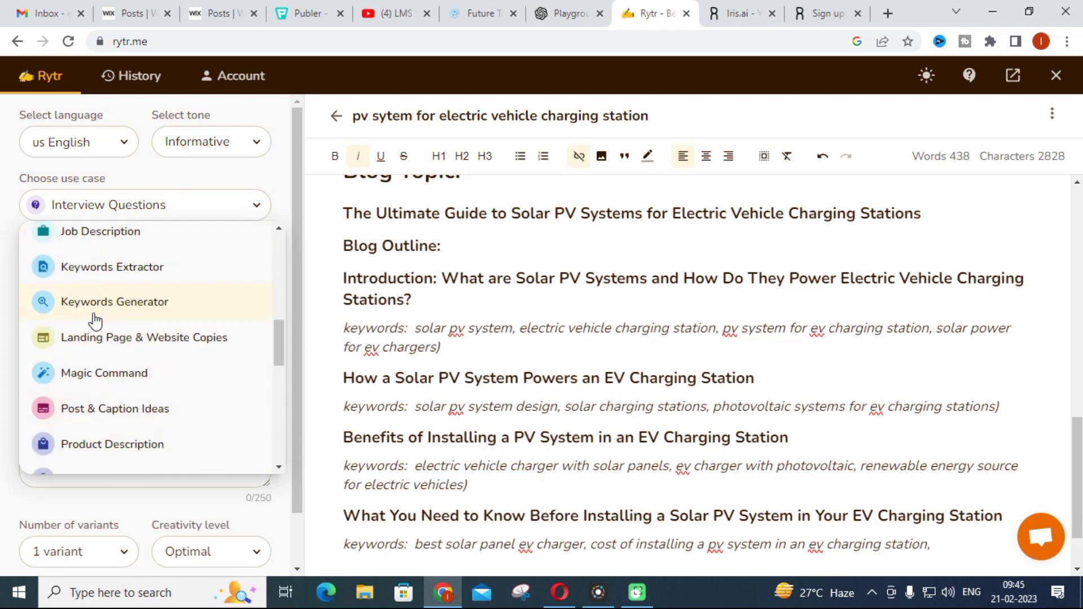
pyautogui.click(159, 269)
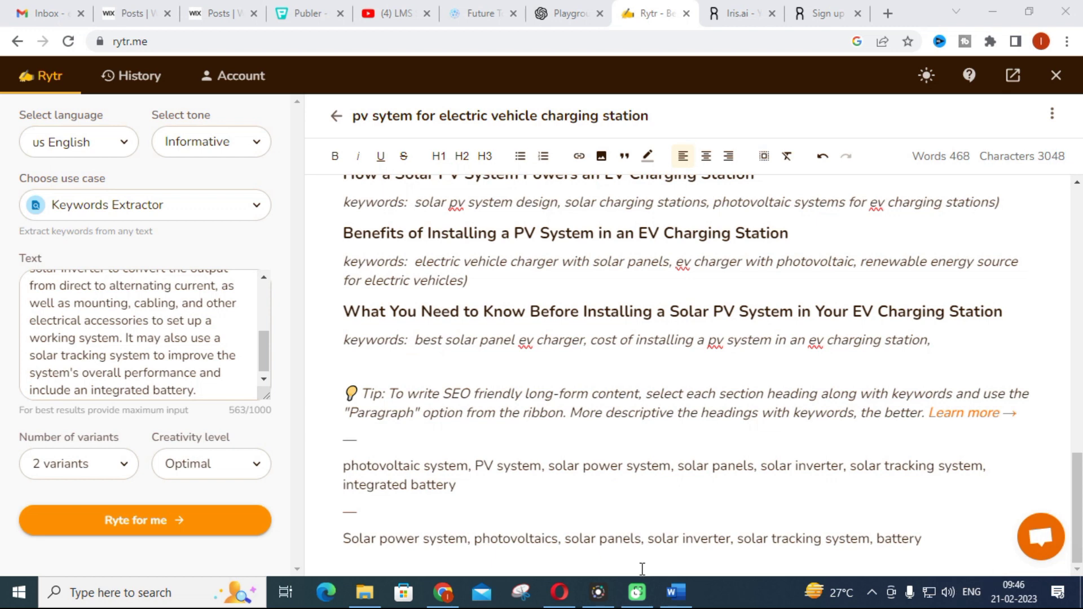
pyautogui.scroll(5, 107, 338)
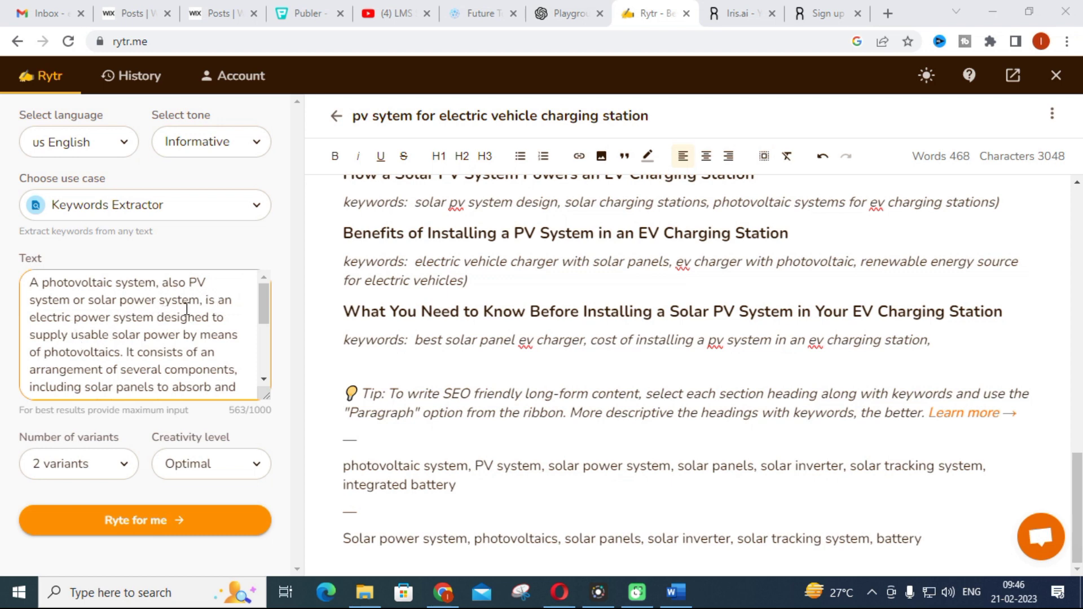
pyautogui.scroll(-5, 180, 313)
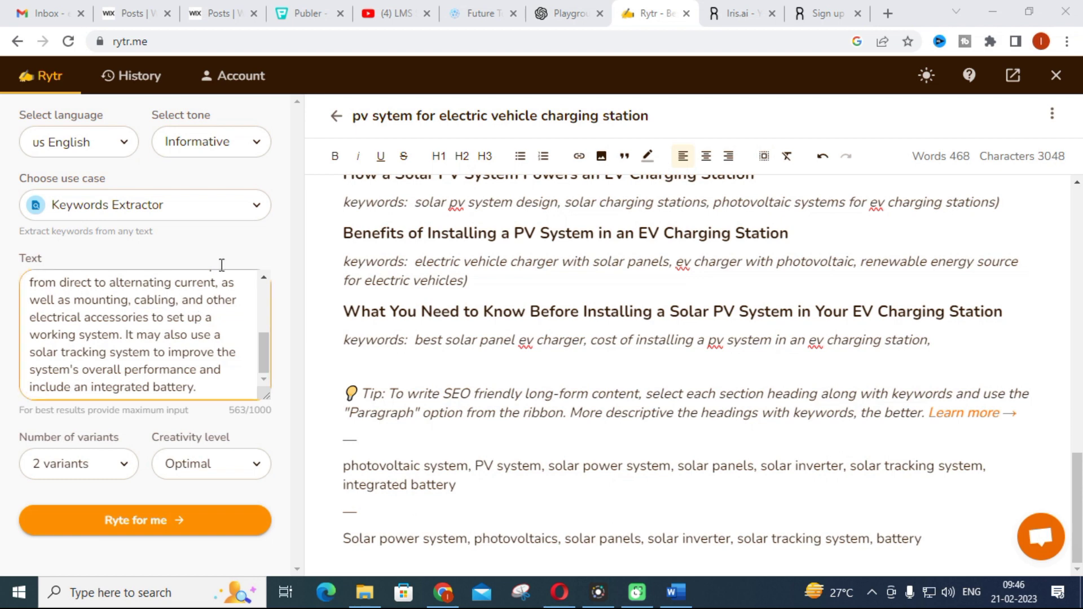
# - Switch the use case to Story Plot and review the story idea "two friends planning for a project on pv system" with its generated plot
pyautogui.click(222, 218)
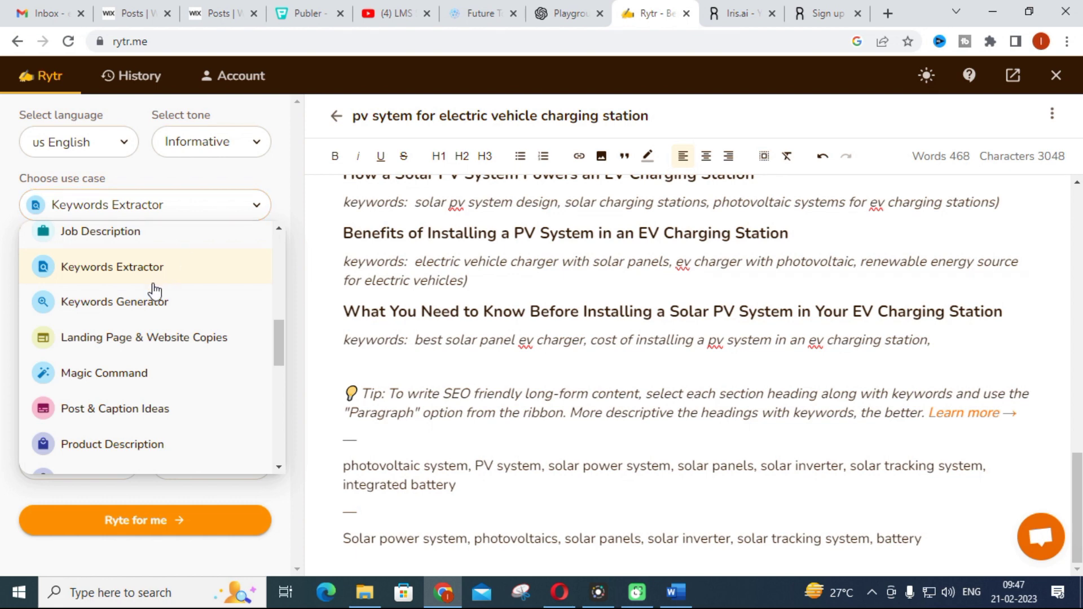
pyautogui.scroll(-4, 141, 314)
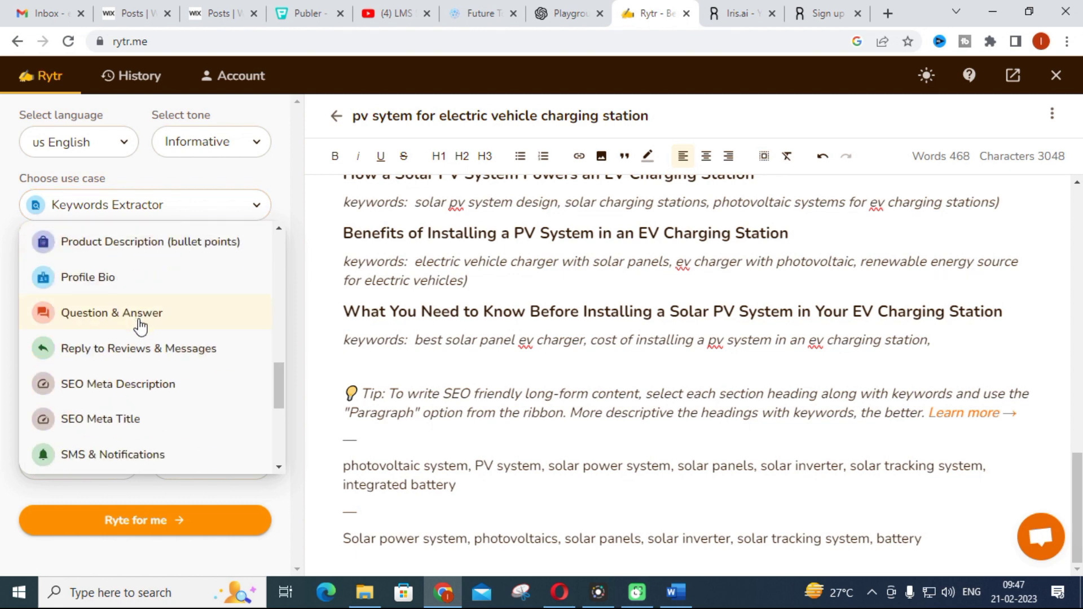
pyautogui.scroll(3, 141, 314)
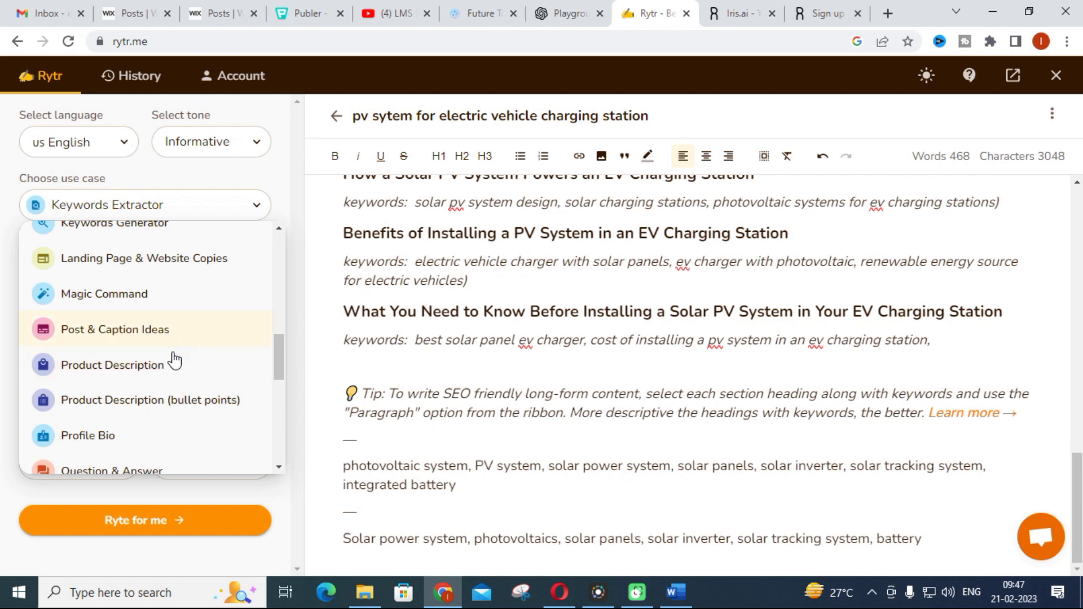
pyautogui.scroll(-3, 93, 372)
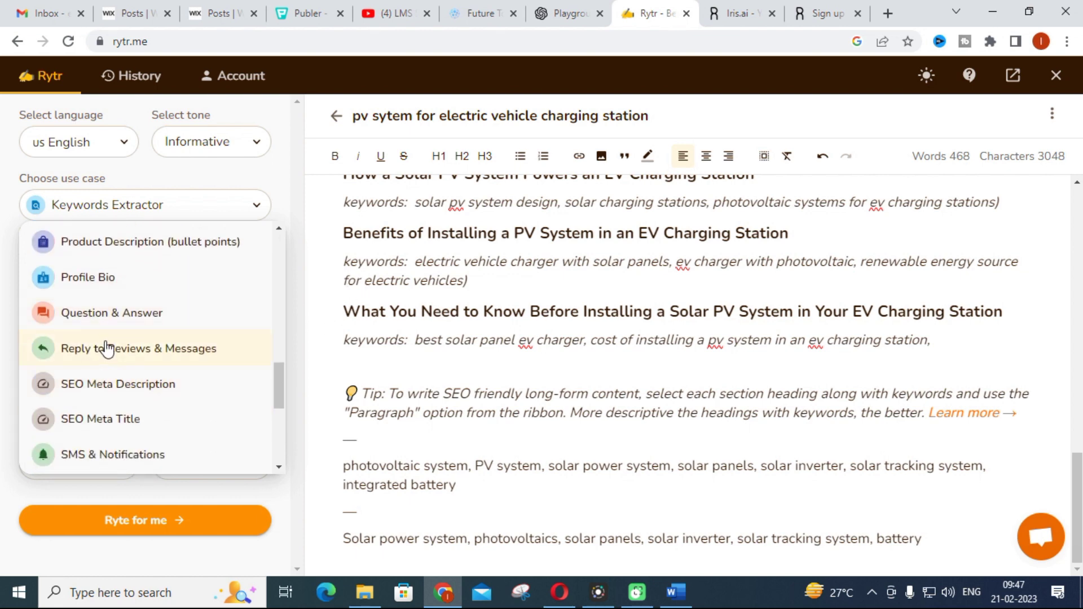
pyautogui.scroll(-5, 104, 353)
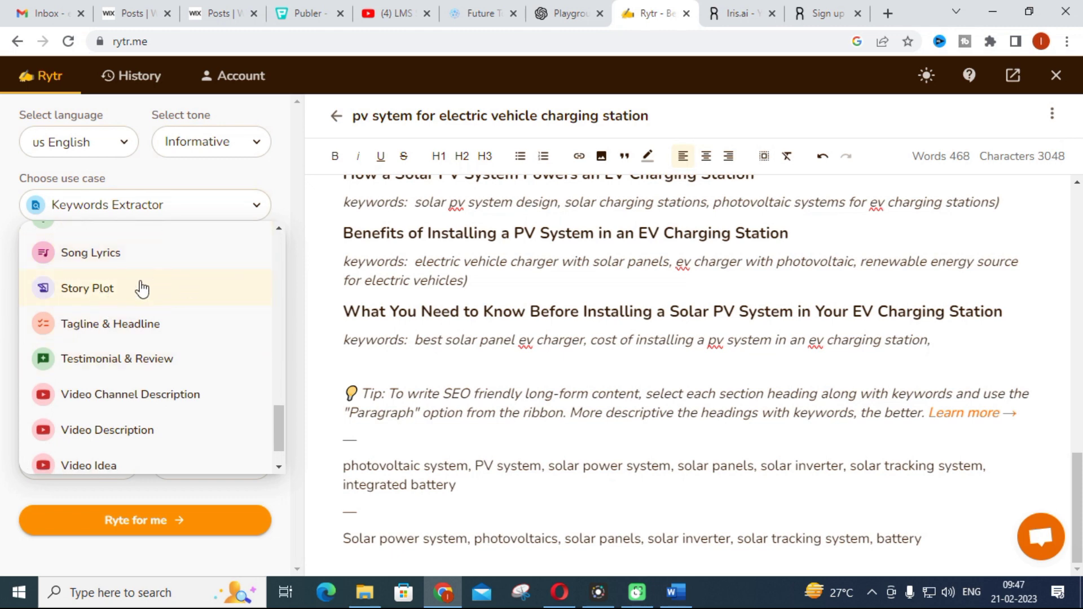
pyautogui.click(141, 289)
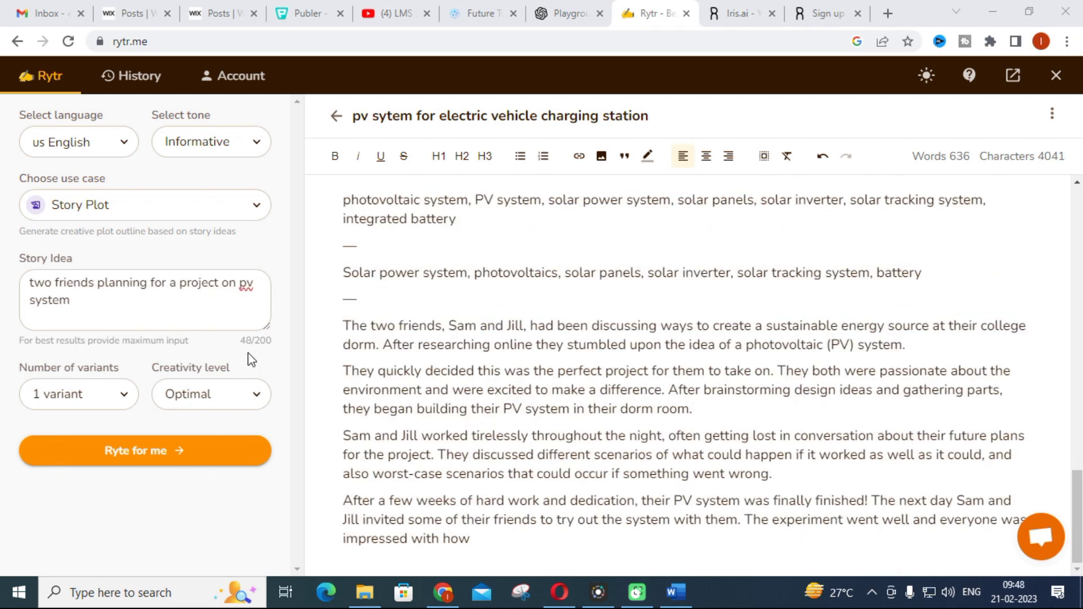
pyautogui.click(107, 276)
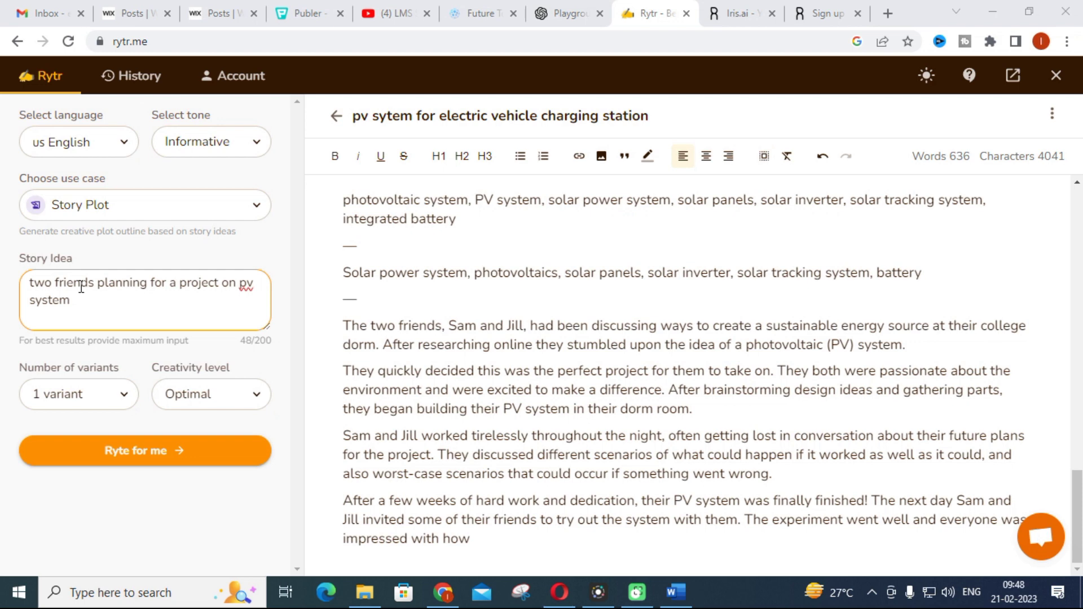
pyautogui.click(402, 336)
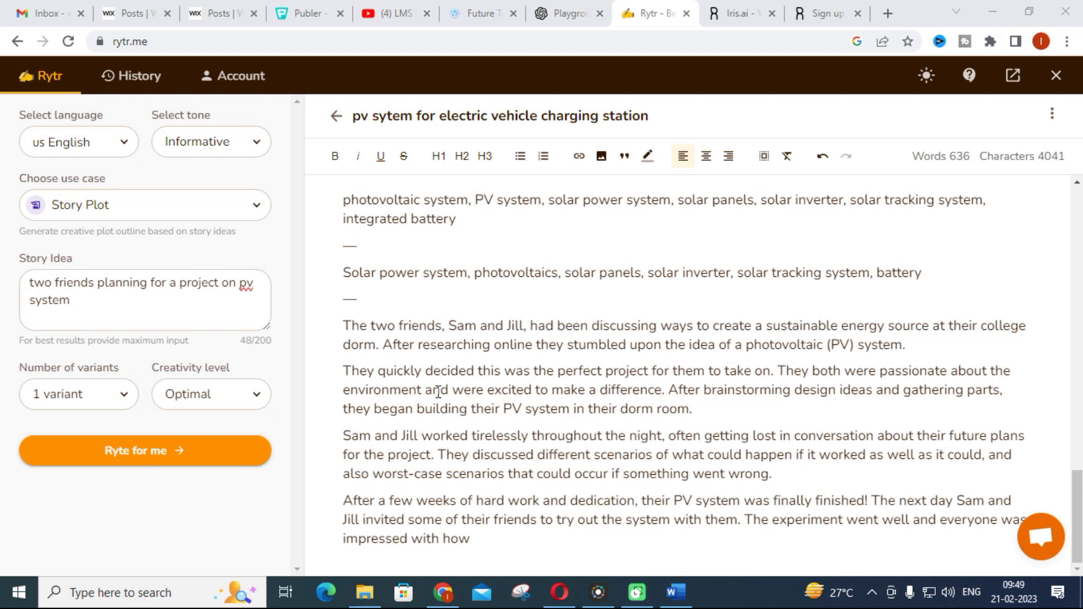
# - Browse the remaining use cases around Story Plot and look back through the earlier generated keywords and blog outlines in the document
pyautogui.click(169, 205)
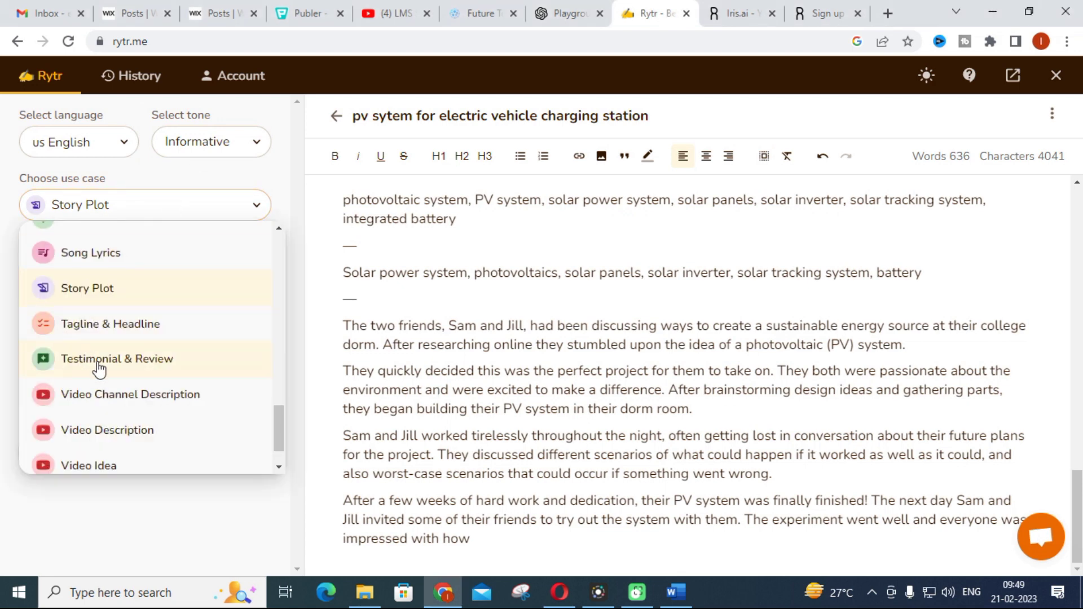
pyautogui.scroll(-1, 107, 361)
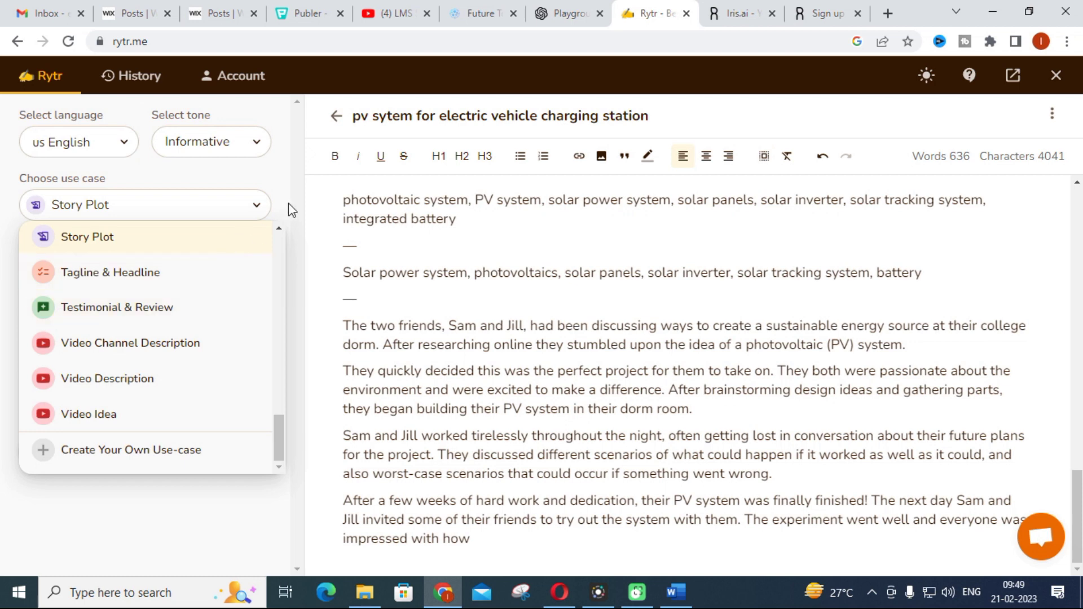
pyautogui.scroll(3, 173, 292)
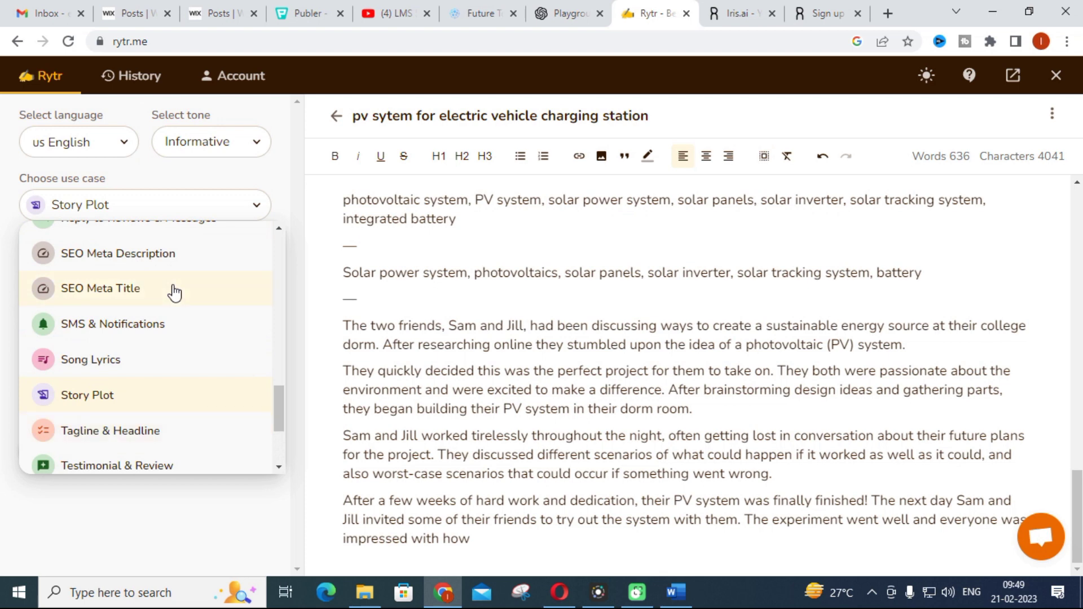
pyautogui.scroll(6, 397, 271)
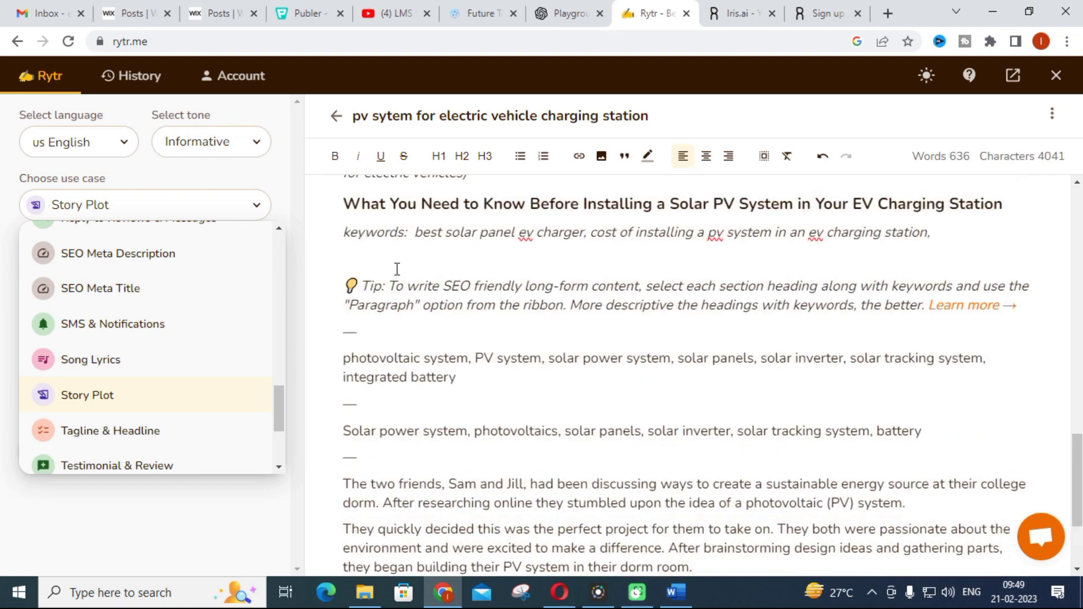
pyautogui.scroll(5, 397, 271)
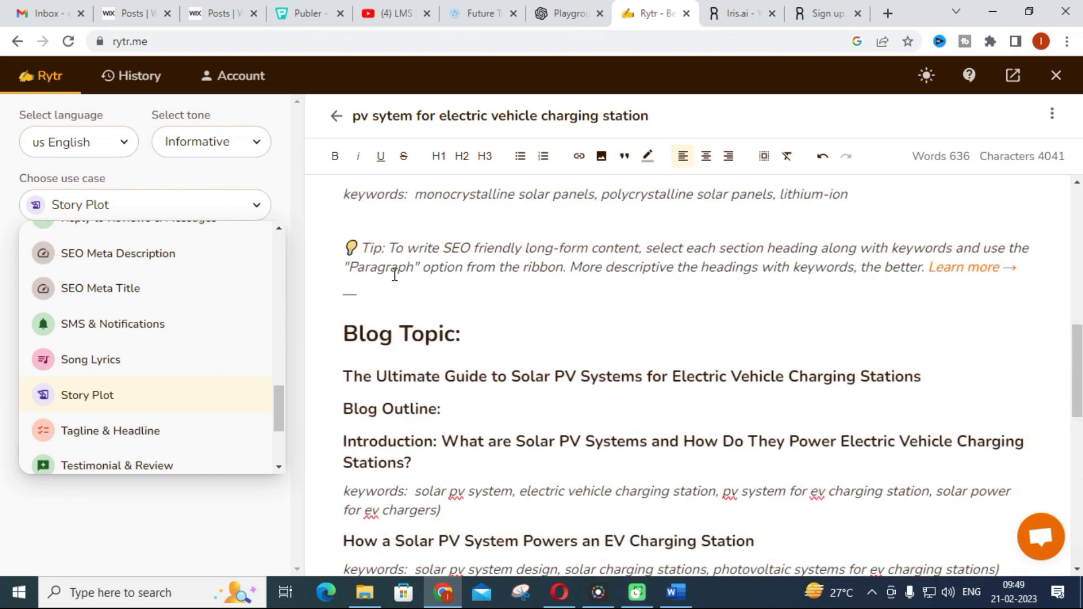